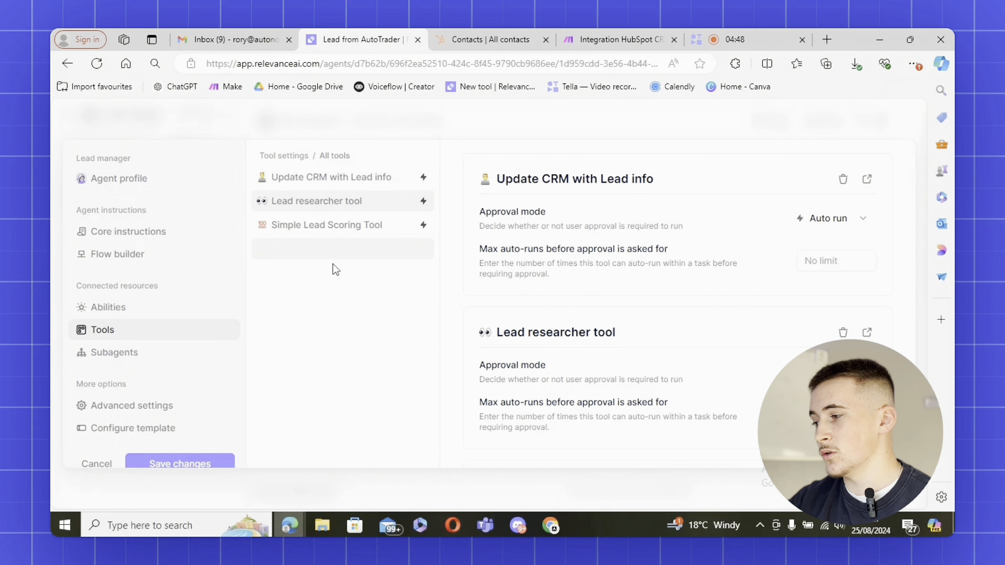
Go from the Lead researcher tool to the Lead manager's core instructions: role, research–score–update CRM flow
click(330, 210)
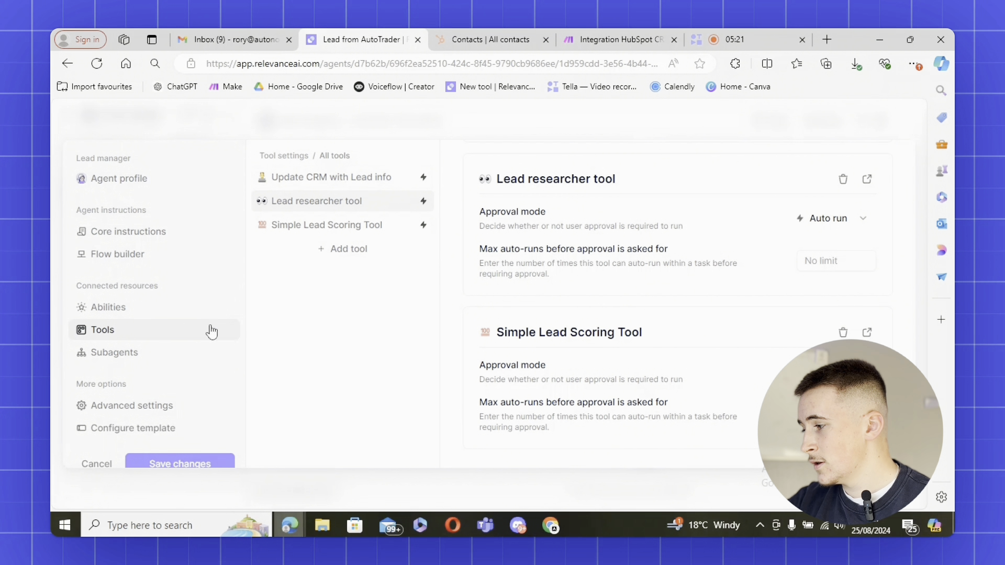
click(157, 231)
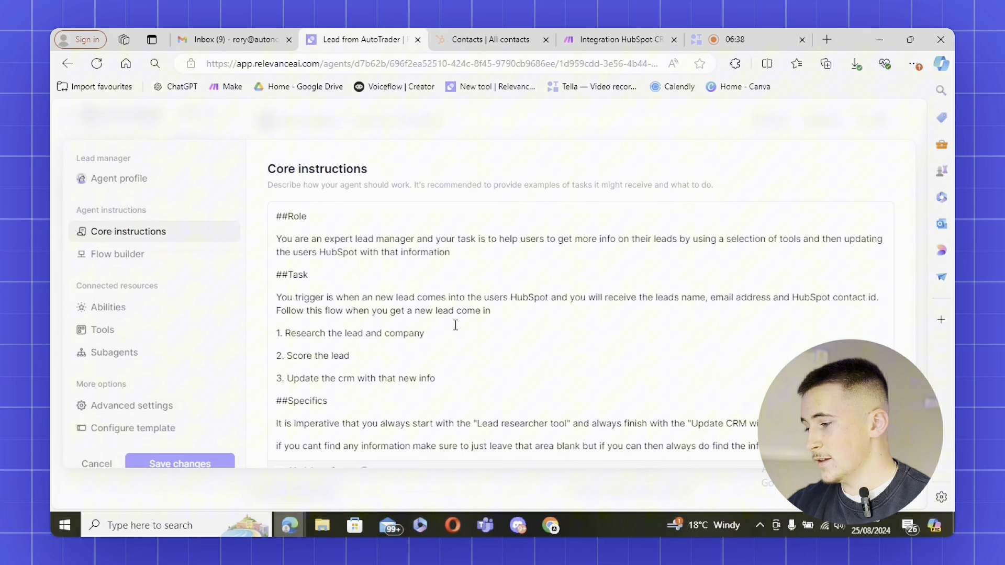
Show the flow builder, which starts by running Lead researcher on new HubSpot contacts
scroll(455, 325, down, 1)
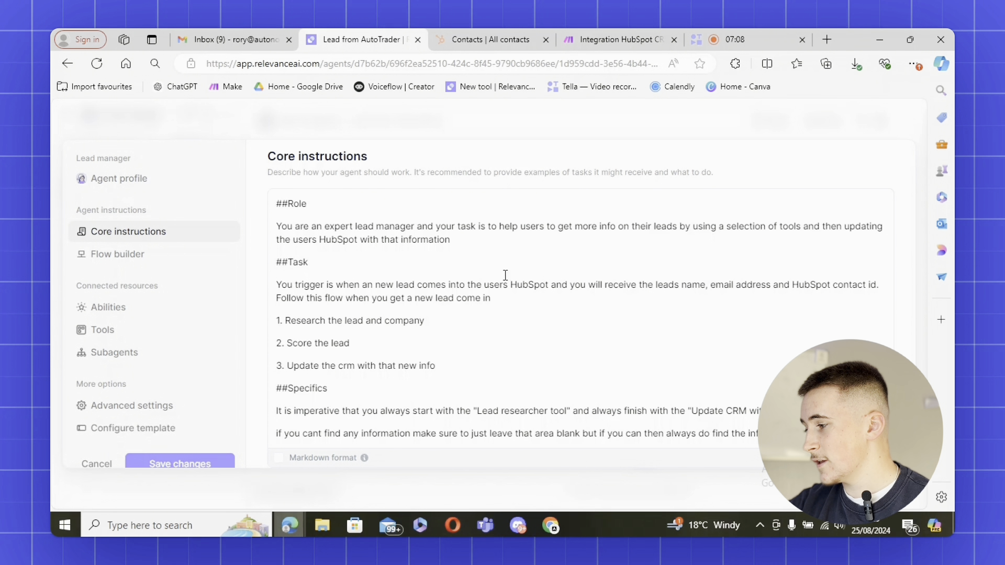
click(154, 264)
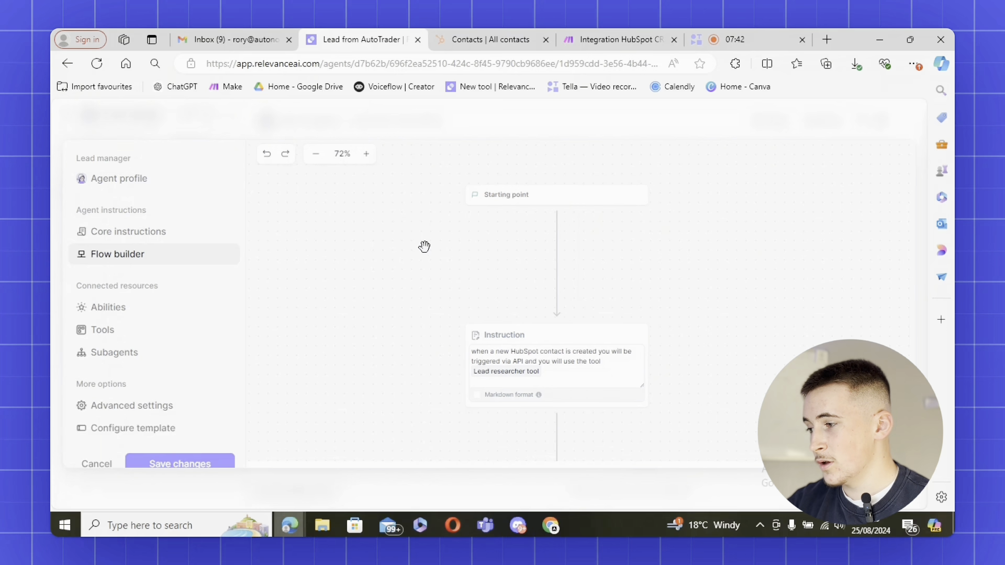
drag(418, 310, 409, 260)
drag(455, 232, 452, 255)
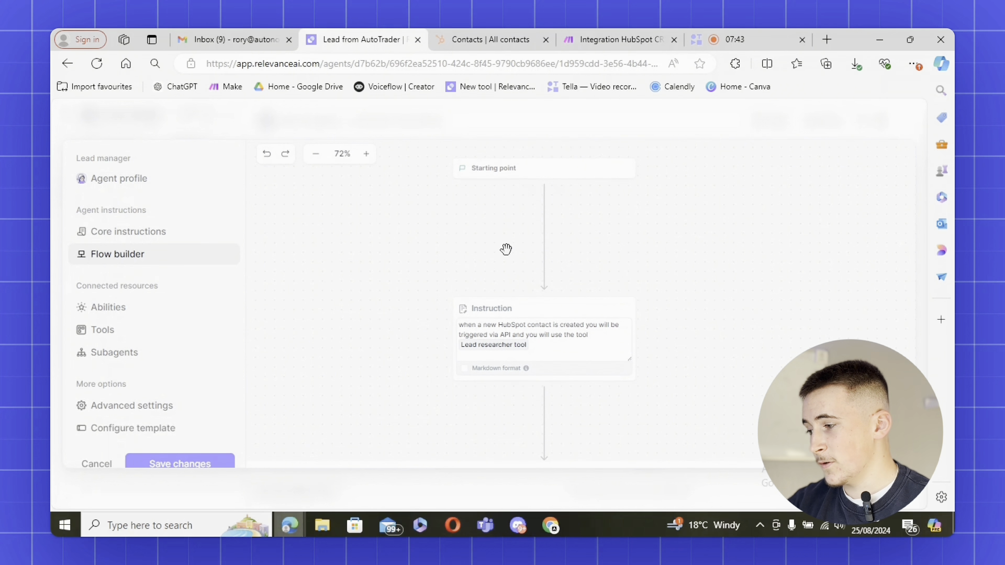
scroll(458, 252, down, 2)
scroll(498, 362, down, 1)
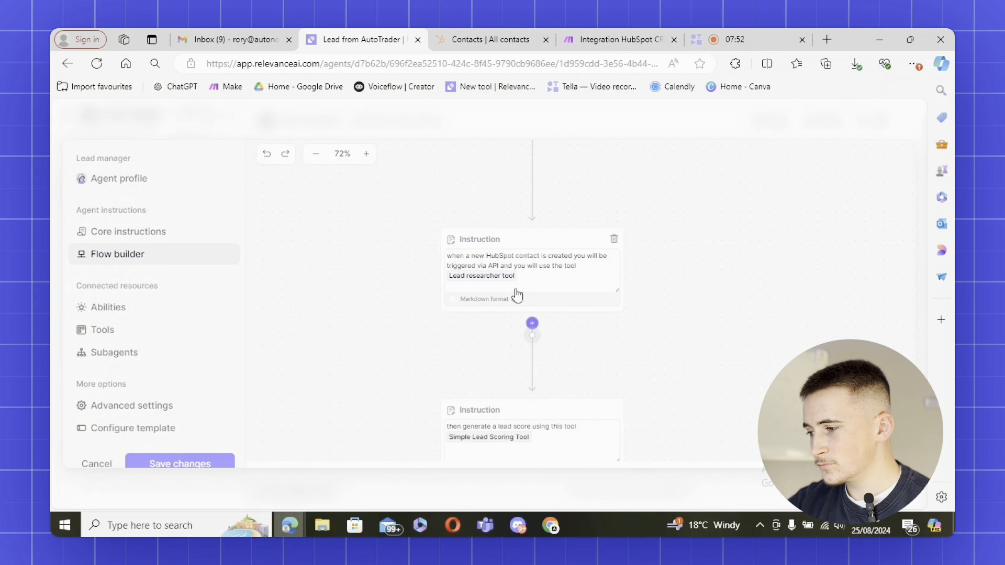
click(556, 292)
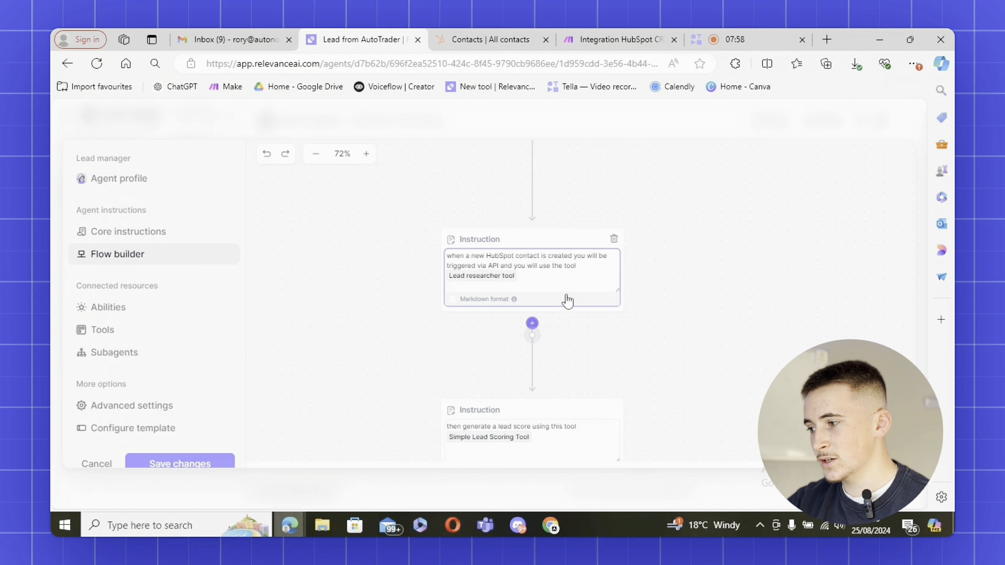
text(/)
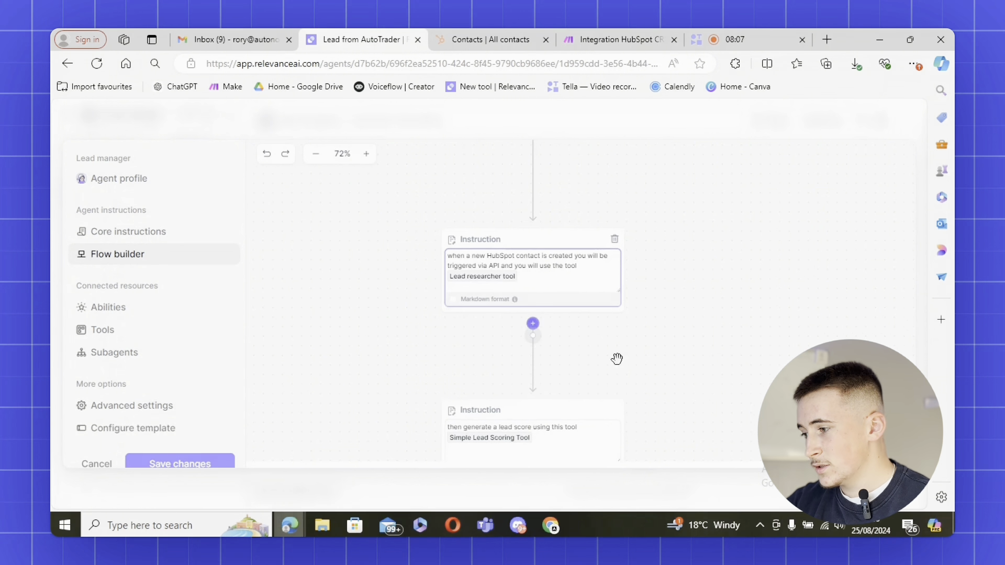
scroll(628, 257, down, 4)
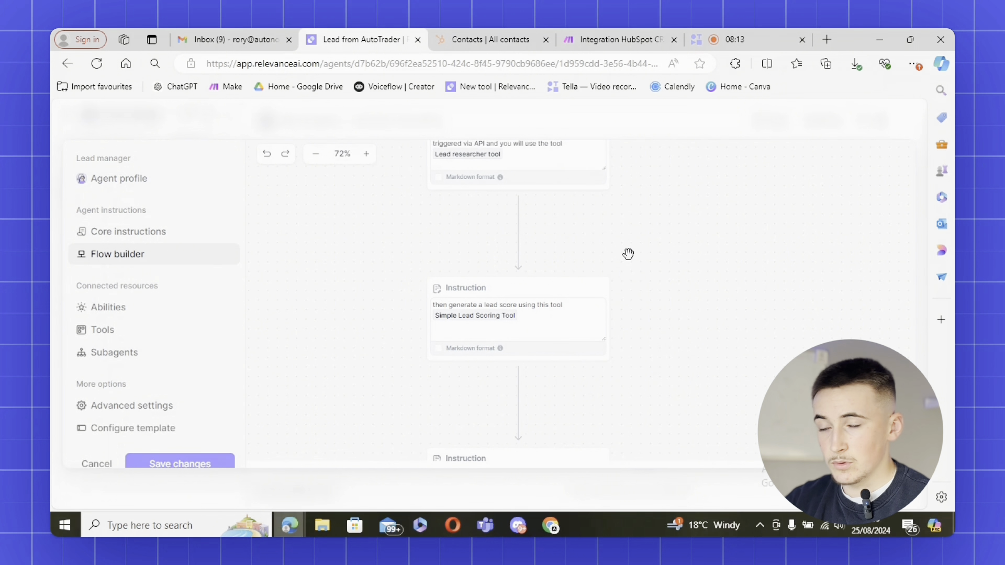
scroll(628, 254, down, 3)
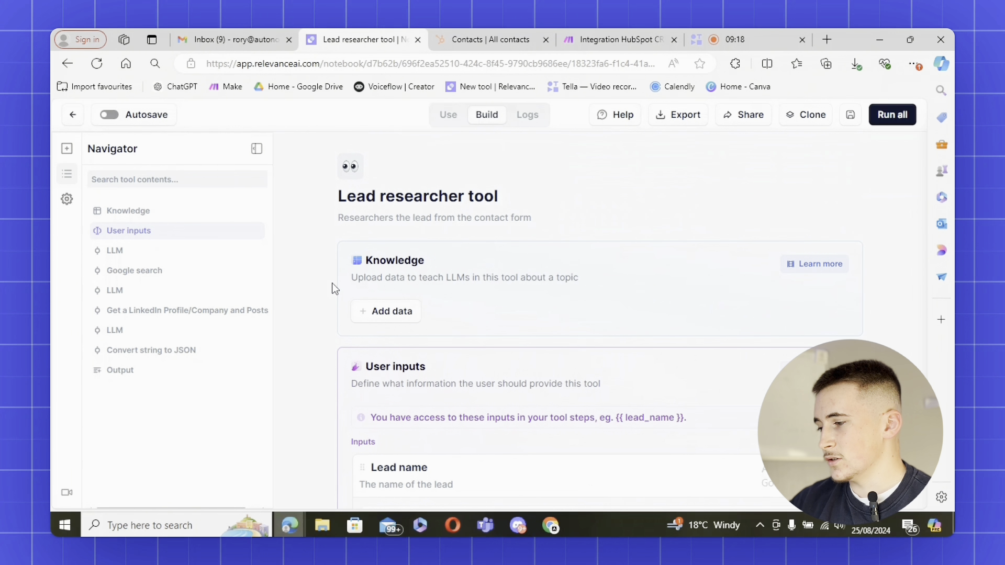
scroll(334, 288, down, 4)
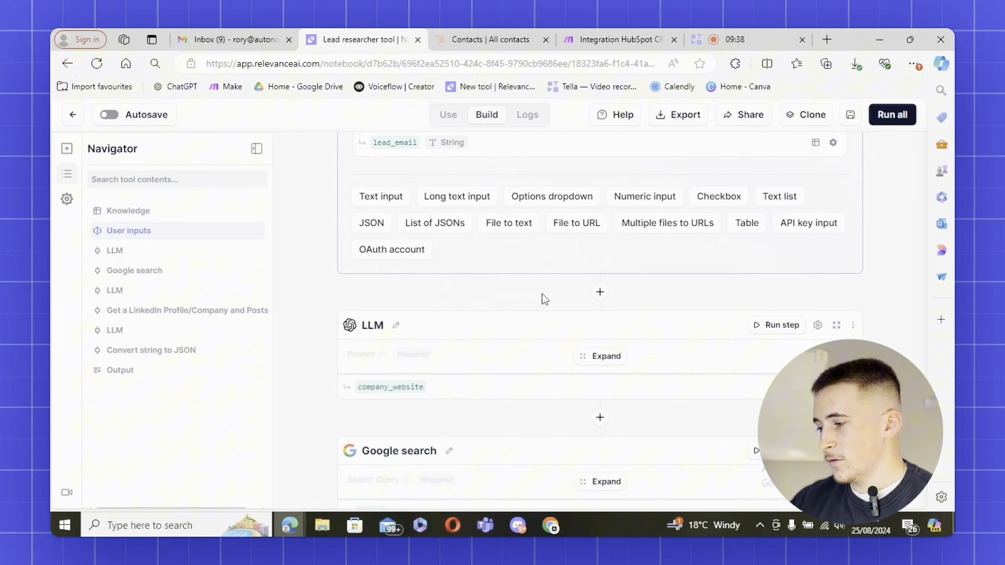
scroll(543, 291, up, 1)
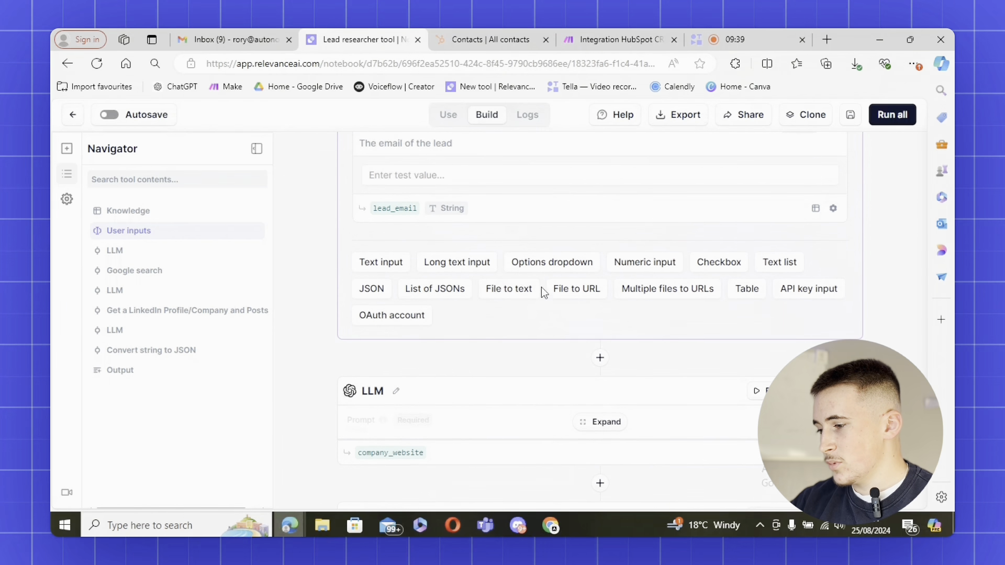
scroll(561, 345, down, 2)
click(603, 289)
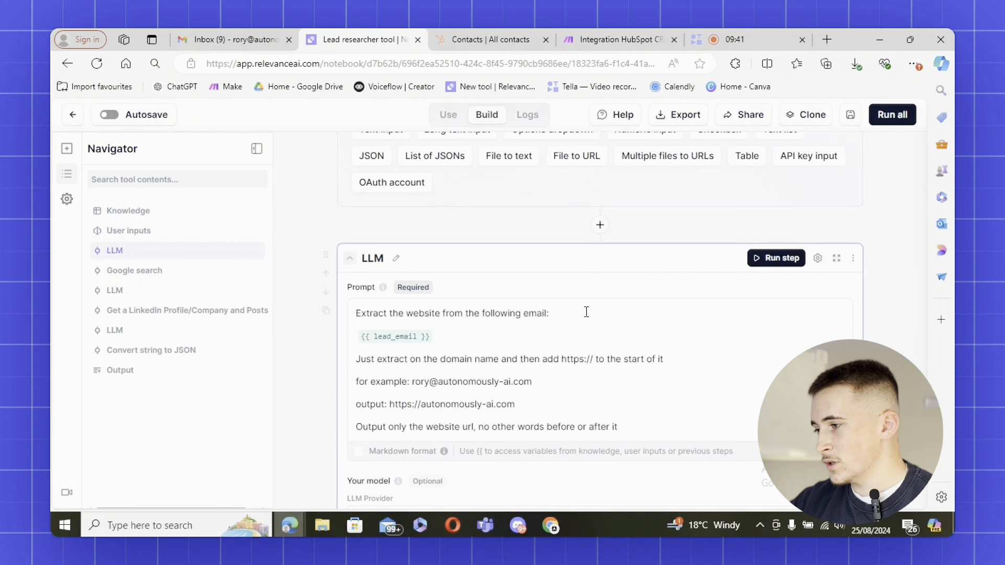
scroll(584, 314, down, 2)
scroll(568, 308, up, 1)
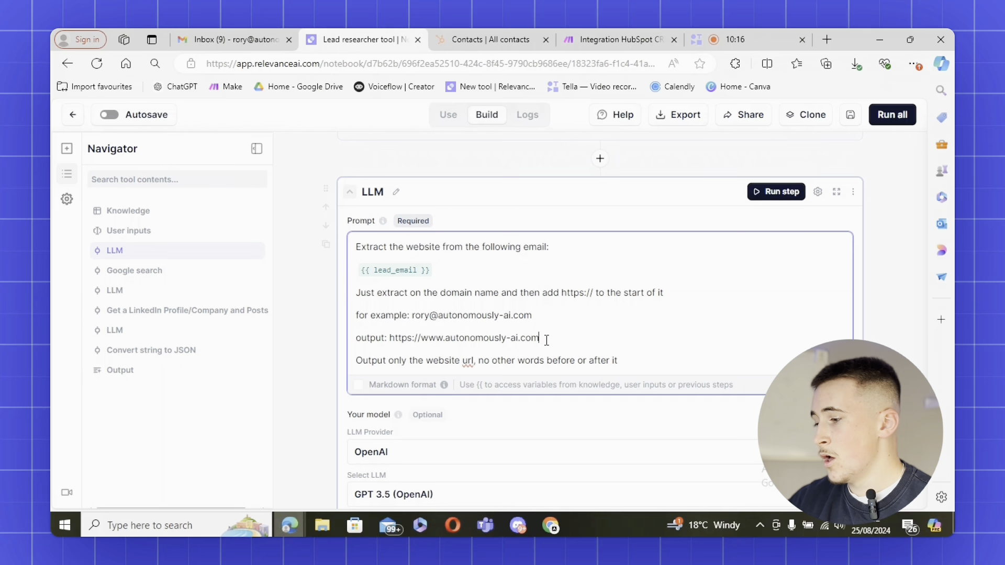
scroll(550, 335, down, 2)
Expand the Google search step and focus its Search Query field
scroll(551, 320, down, 3)
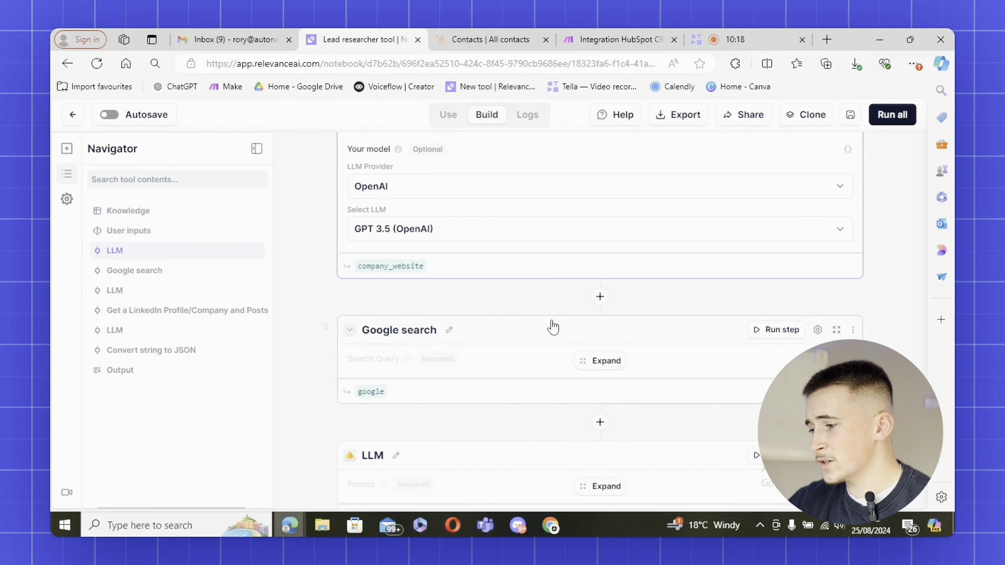
scroll(551, 320, up, 2)
scroll(455, 392, down, 3)
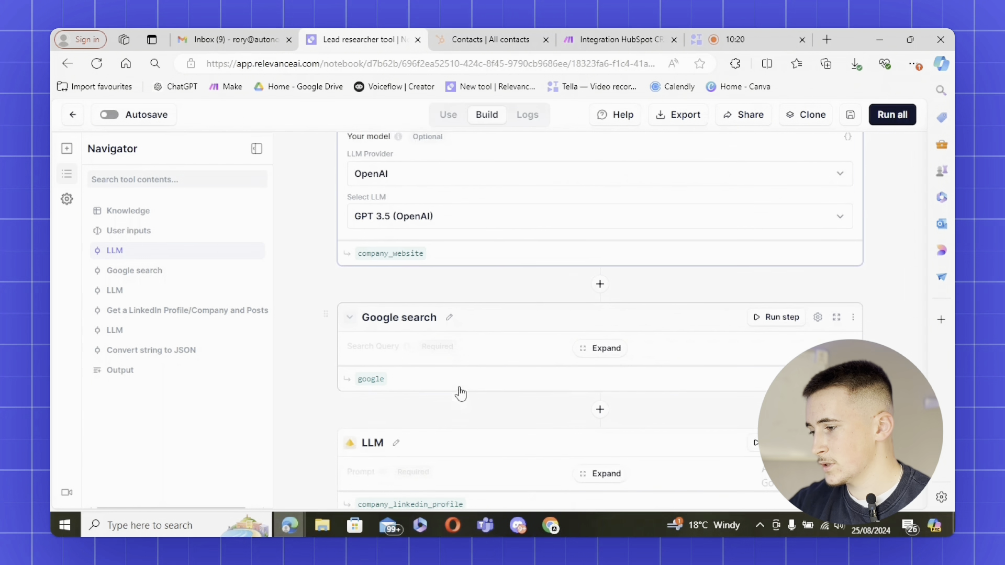
click(602, 296)
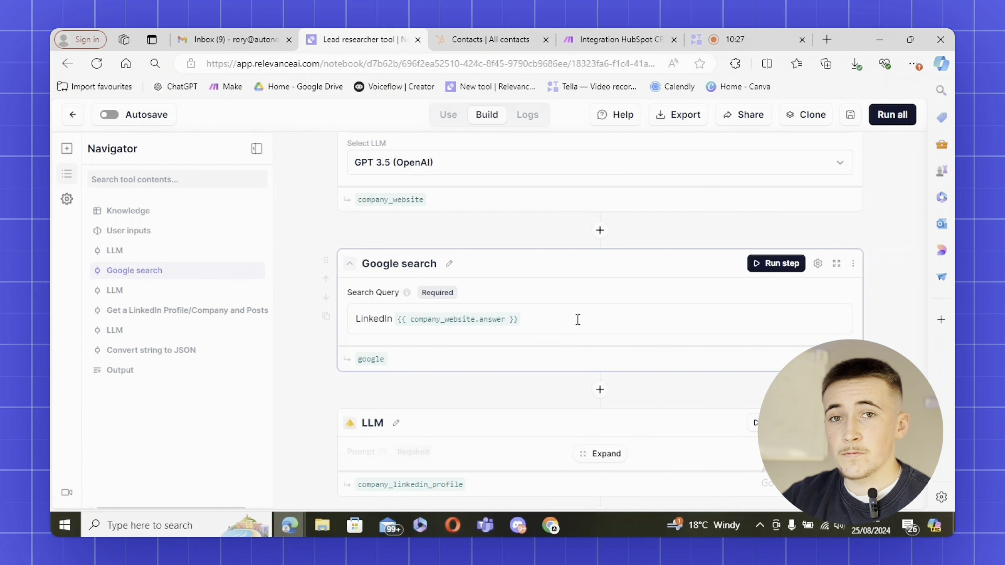
click(578, 319)
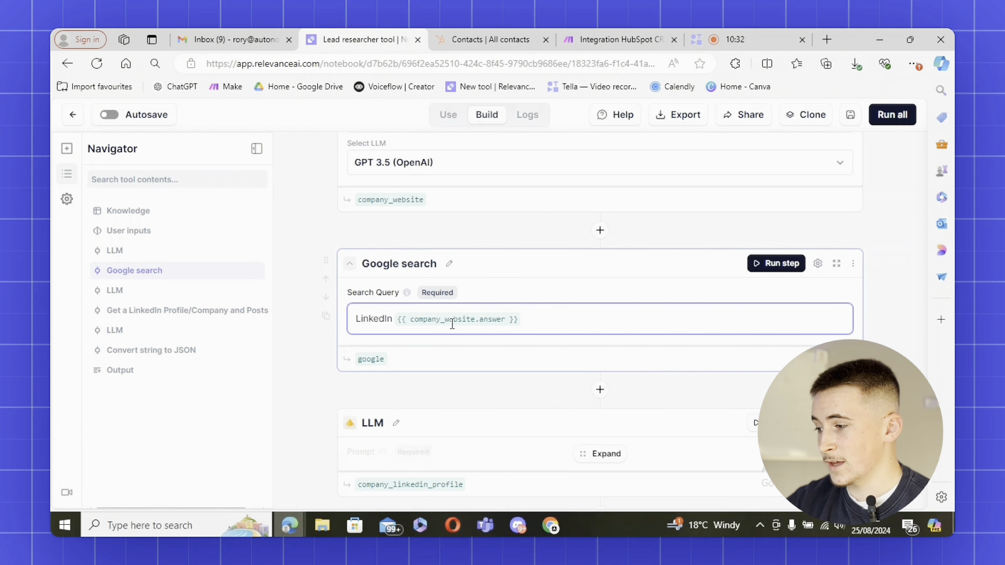
Review the LinkedIn-URL LLM step feeding company_linkedin_profile into Get Company Profile LinkedIn
scroll(452, 324, down, 2)
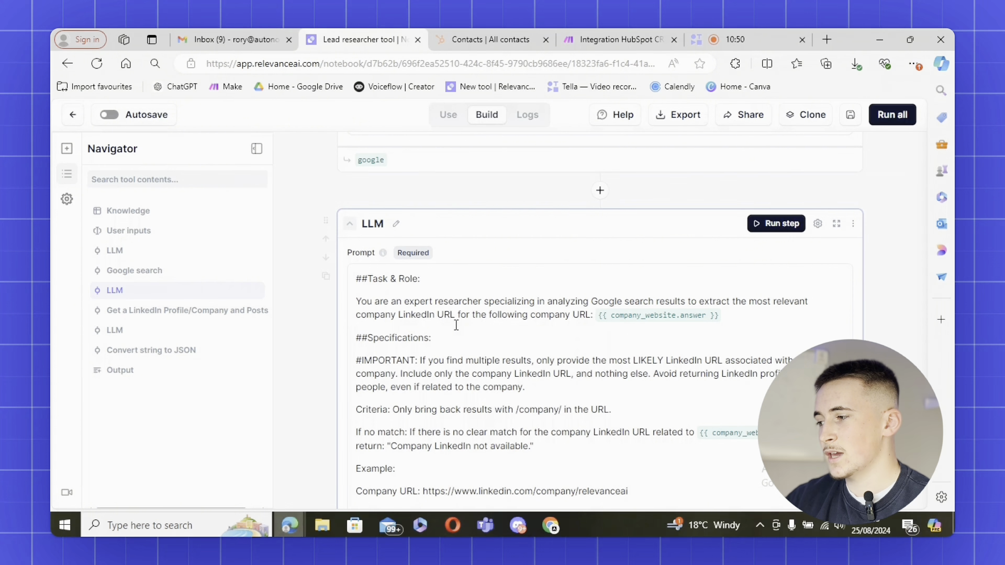
scroll(456, 325, up, 3)
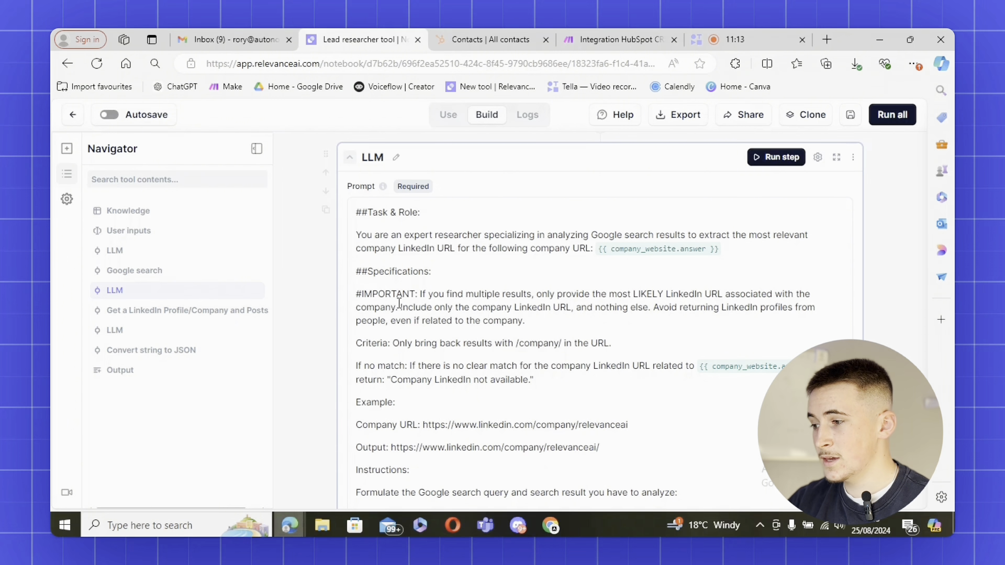
scroll(455, 310, down, 1)
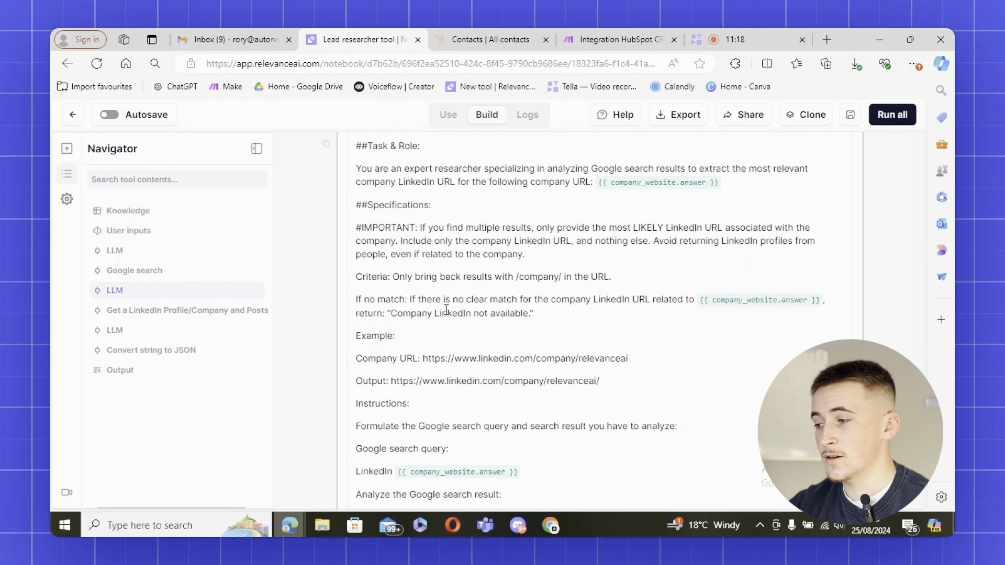
scroll(446, 310, up, 1)
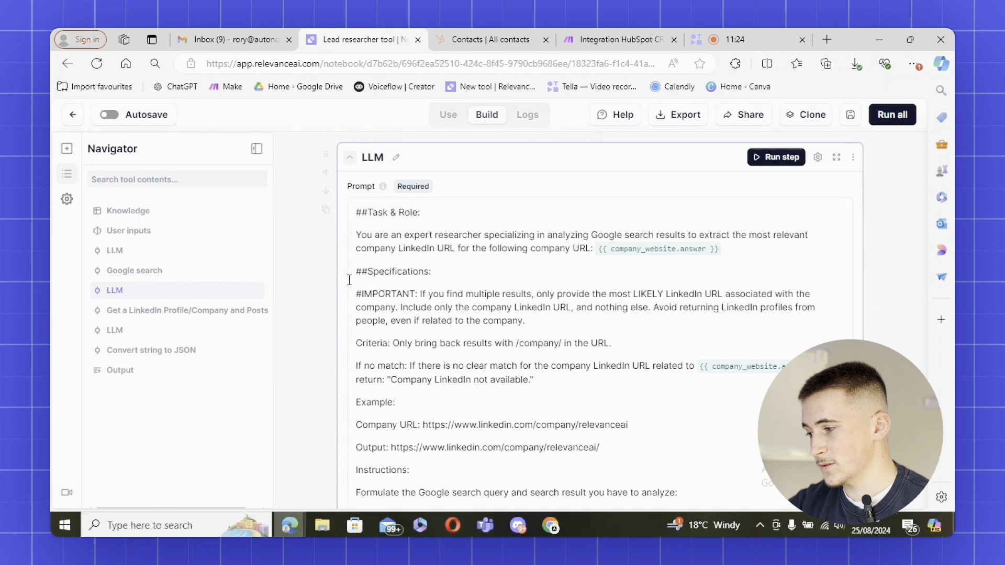
scroll(460, 343, down, 1)
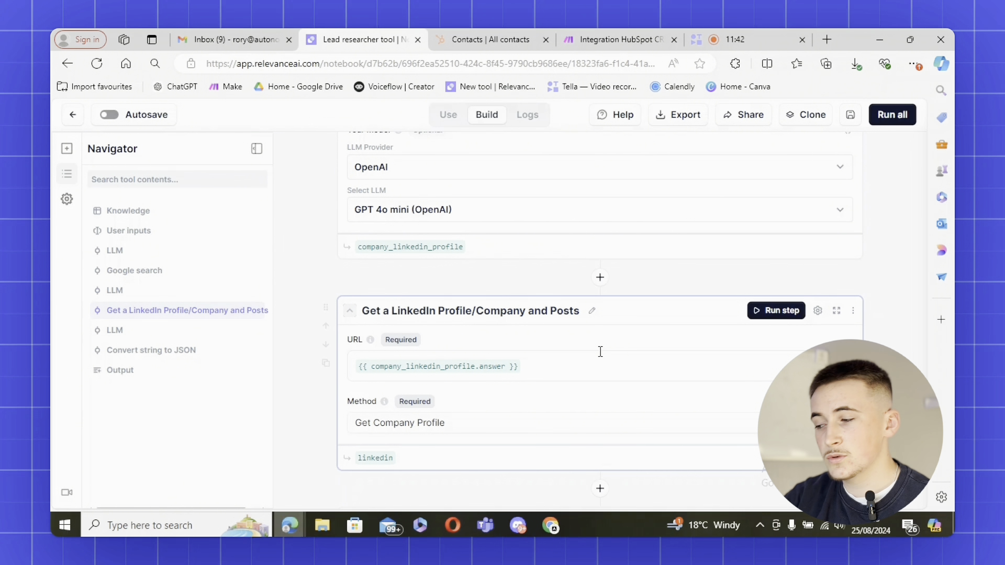
Expand the GPT 3.5 step emitting company_linkedin_variables JSON and review Convert string to JSON
scroll(597, 345, down, 1)
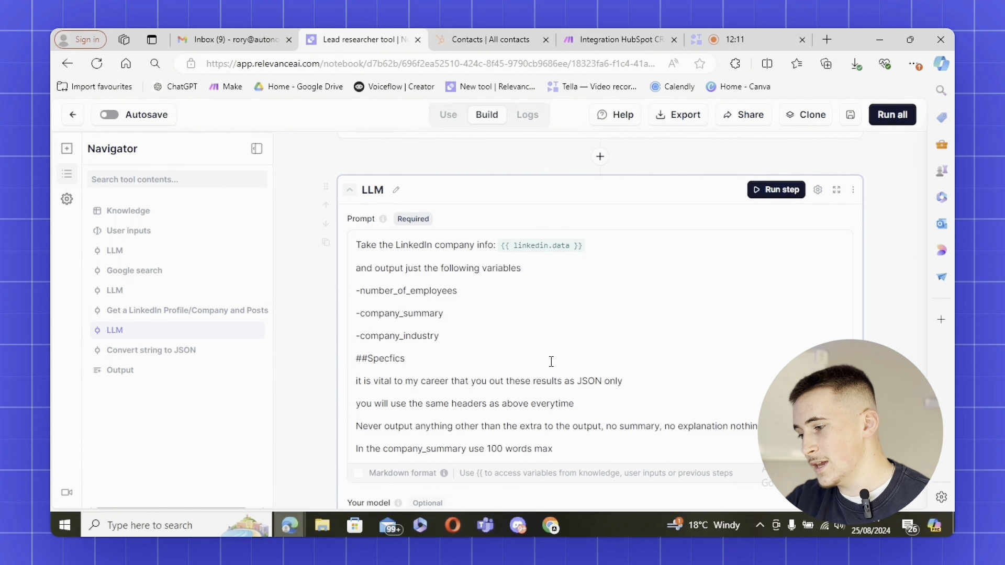
scroll(551, 362, down, 1)
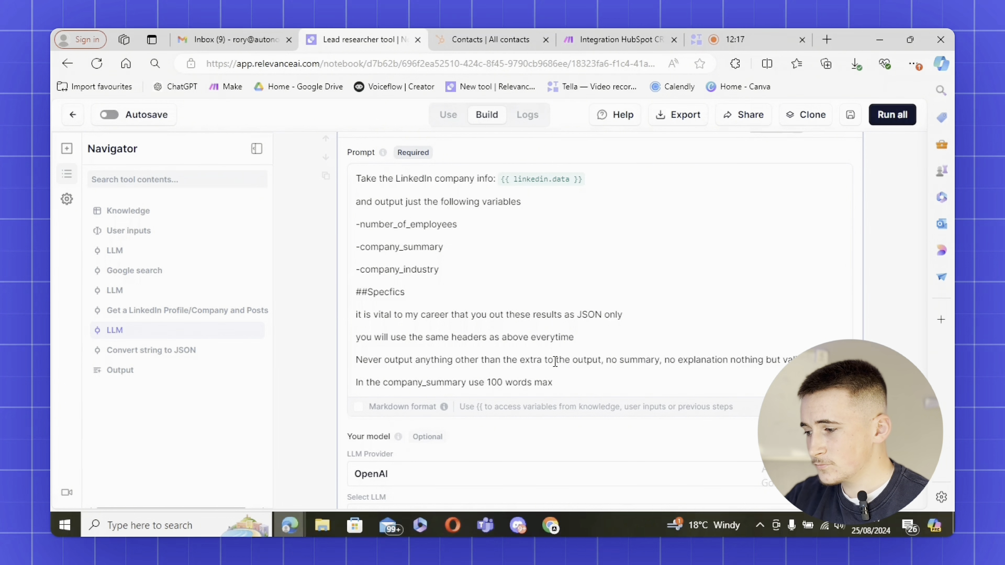
scroll(555, 361, down, 5)
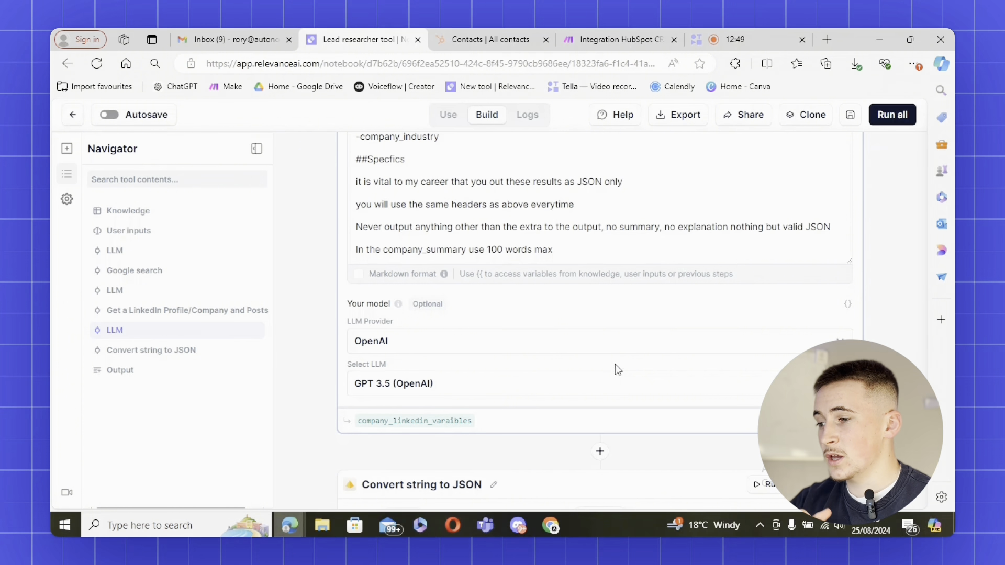
drag(722, 228, 743, 229)
click(746, 240)
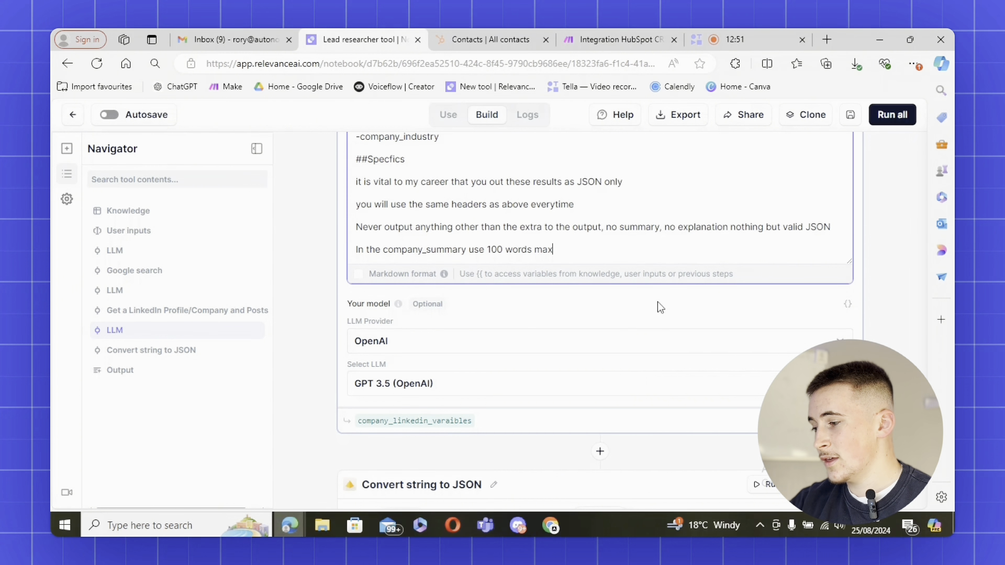
scroll(658, 303, down, 4)
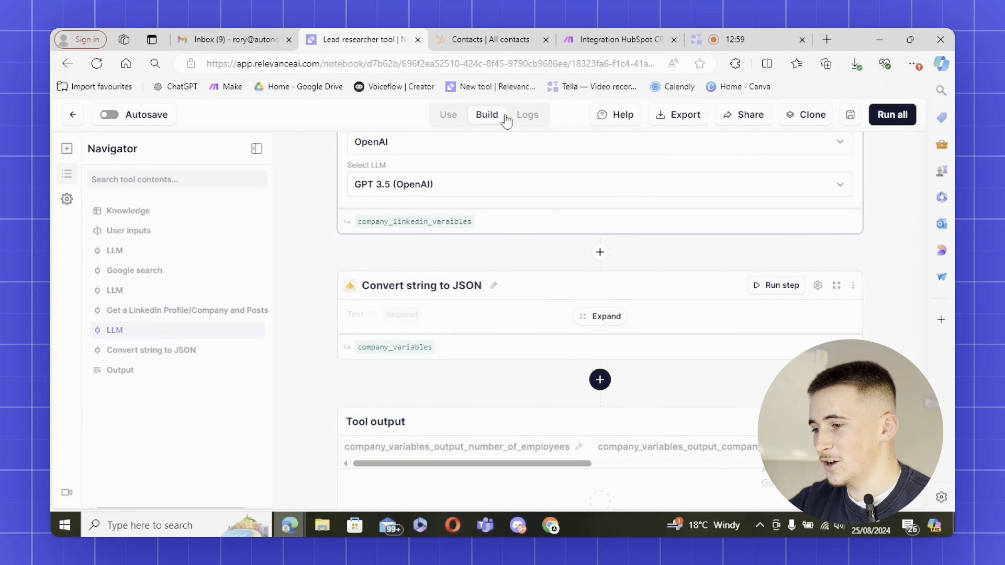
Enter the Gymshark lead's name and email as test inputs and run the whole tool
scroll(547, 220, up, 15)
scroll(548, 220, up, 15)
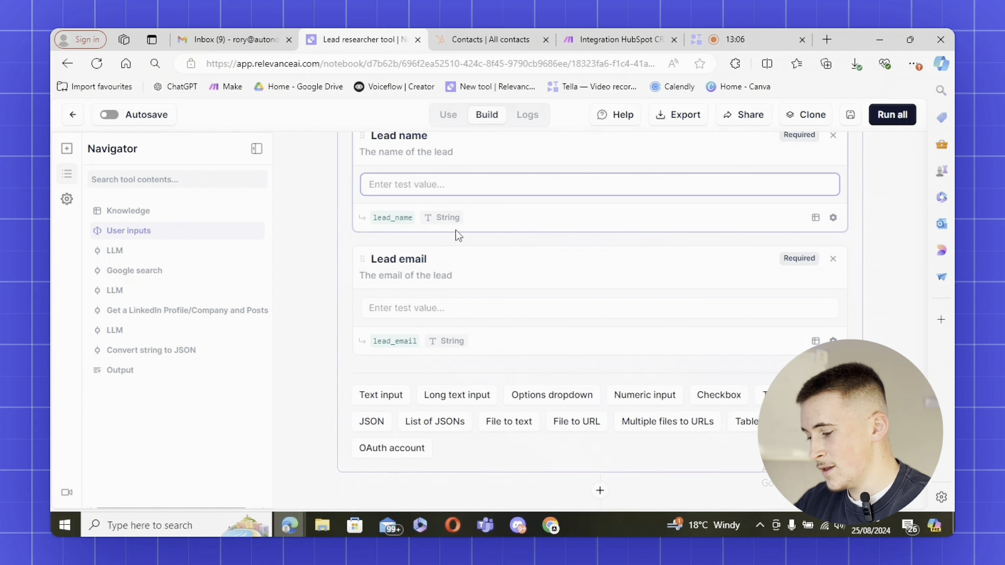
text(ben)
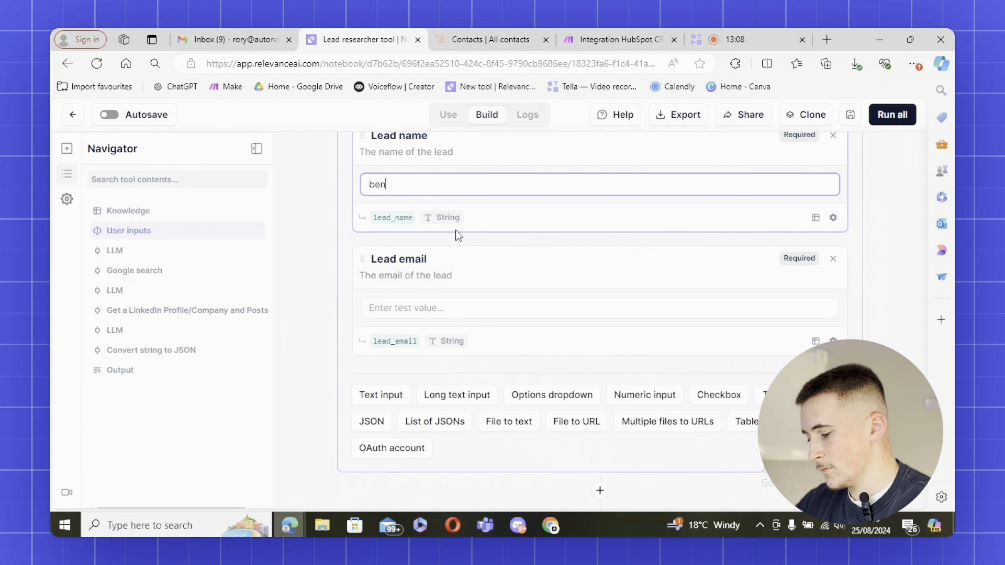
text( francis)
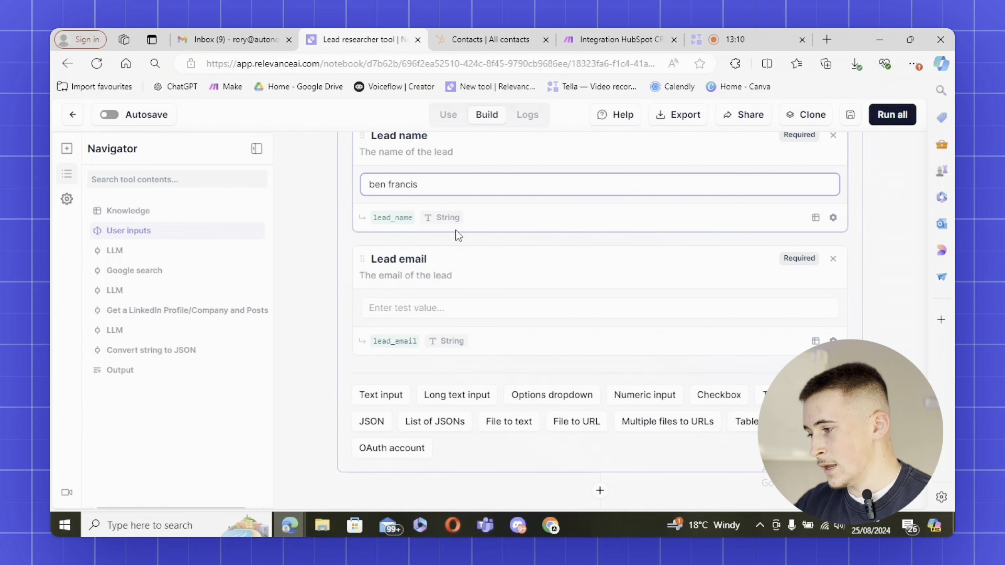
click(413, 308)
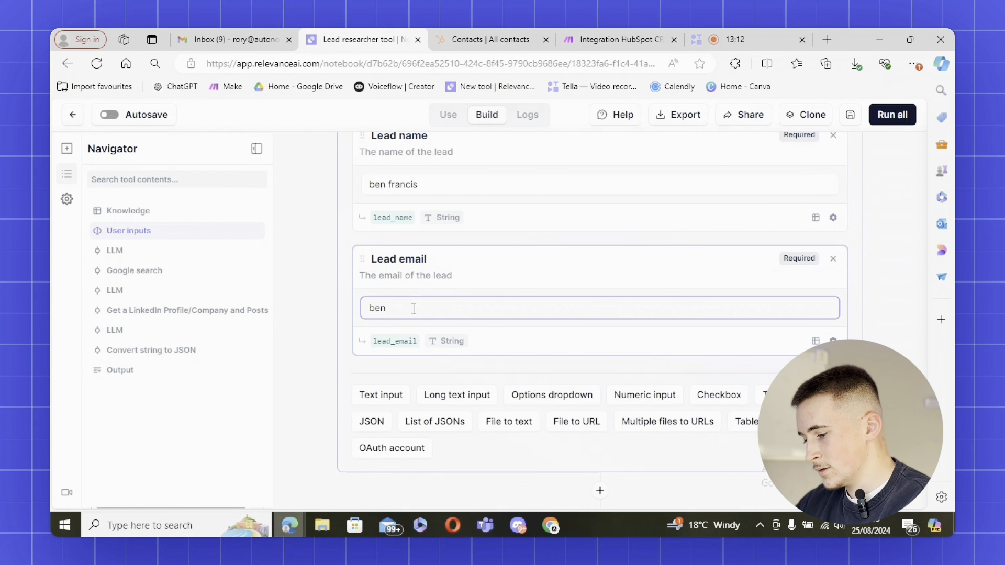
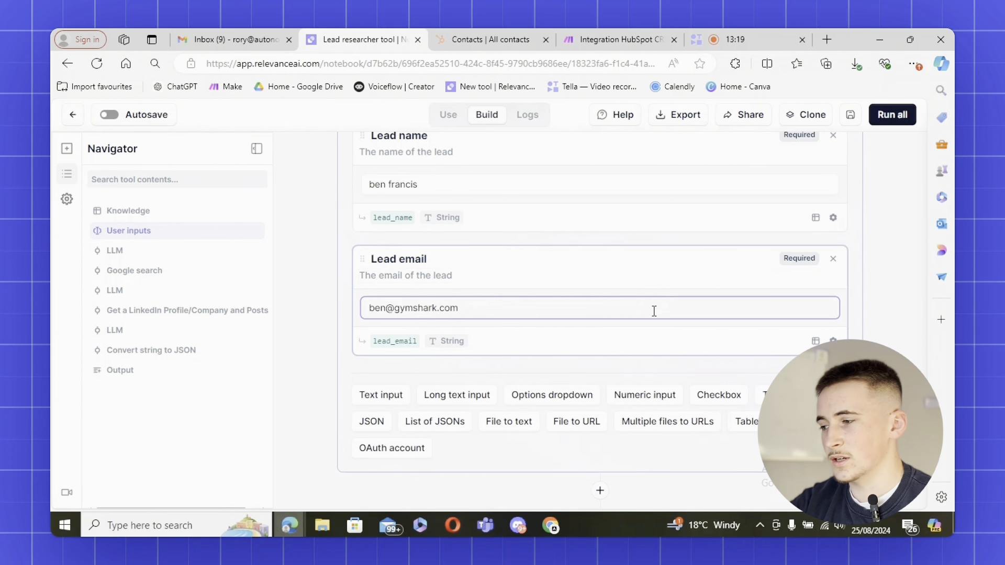
click(900, 124)
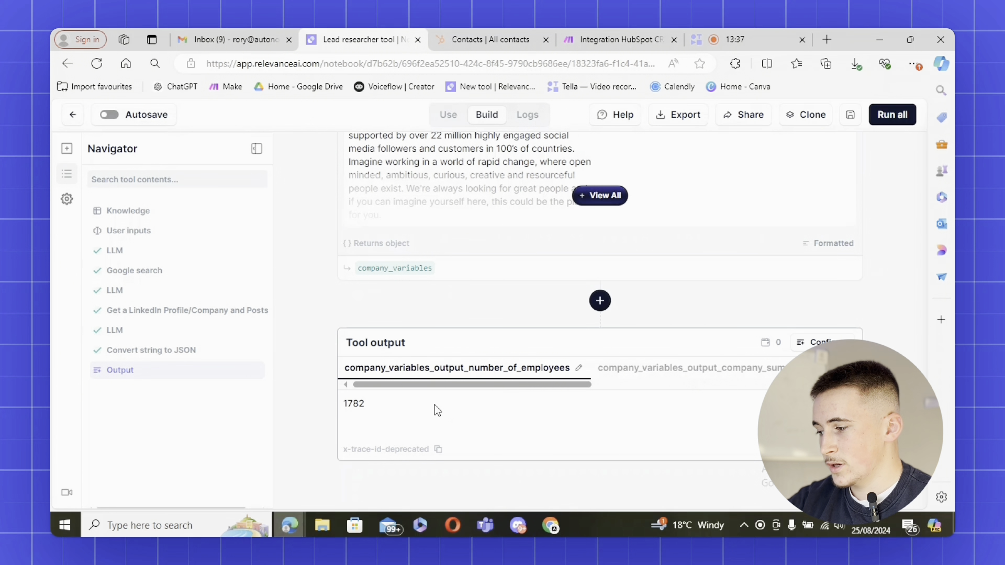
Review the company summary, industry, LinkedIn profile and website outputs
click(645, 377)
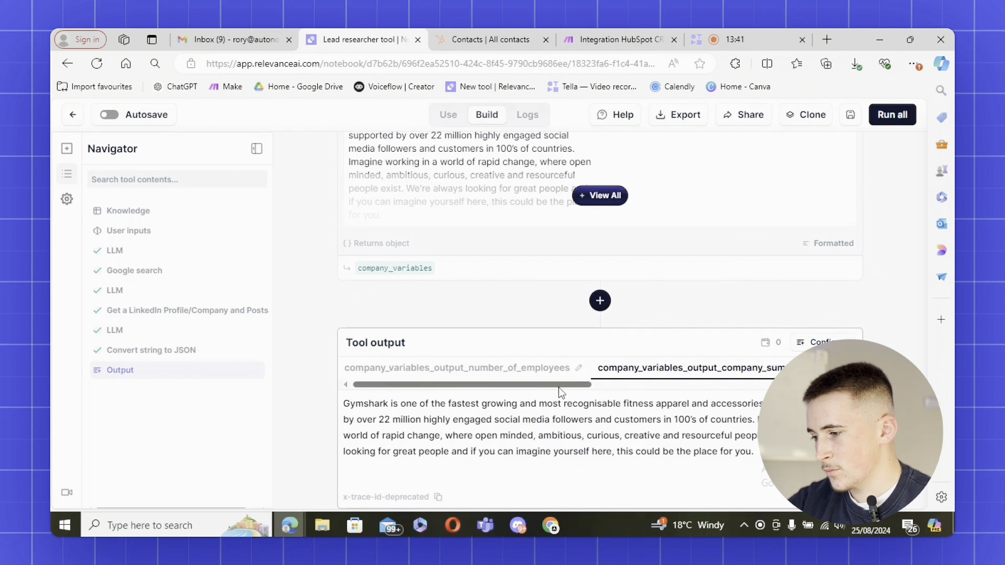
drag(536, 385, 667, 385)
click(671, 371)
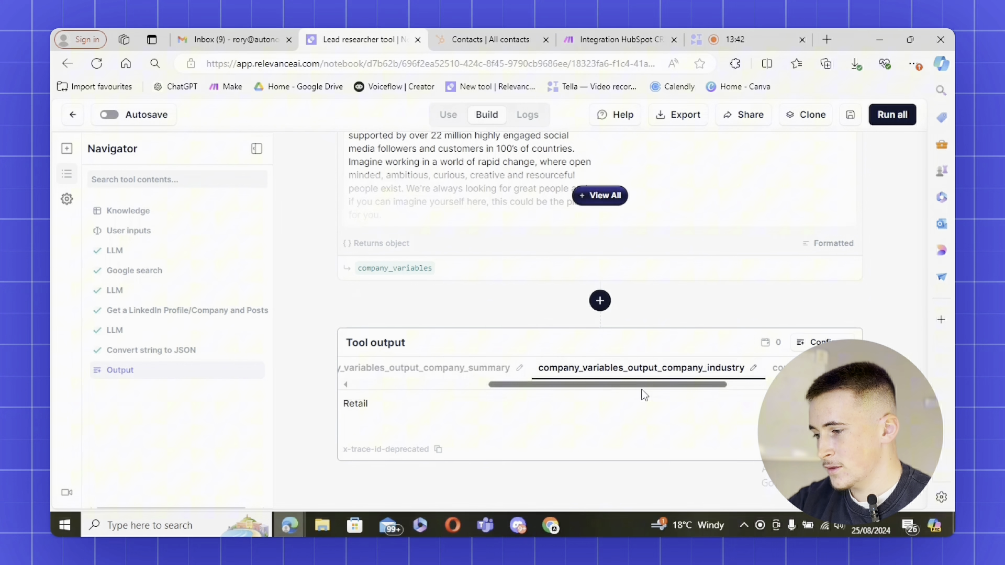
scroll(627, 387, right, 3)
click(617, 374)
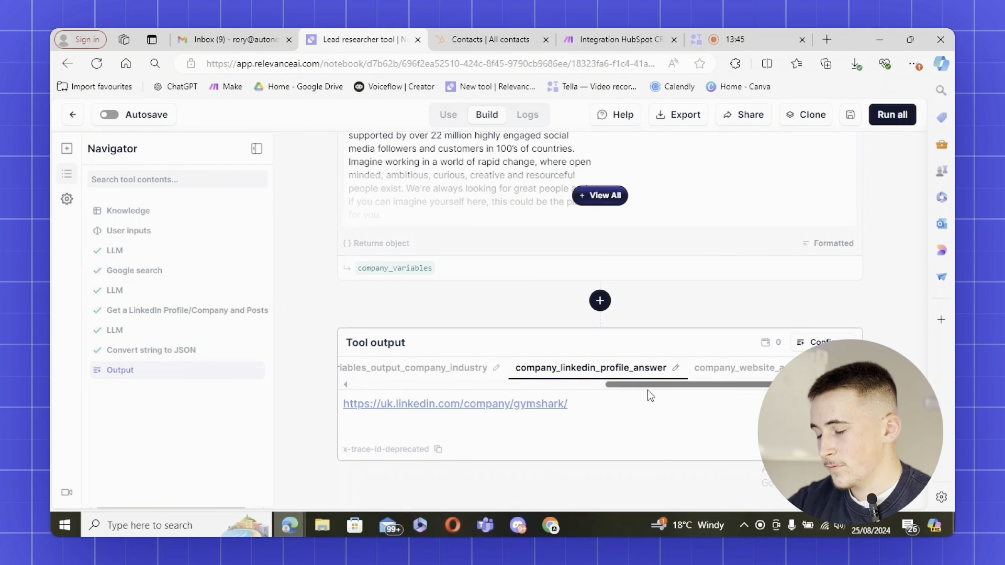
click(736, 371)
scroll(717, 388, right, 1)
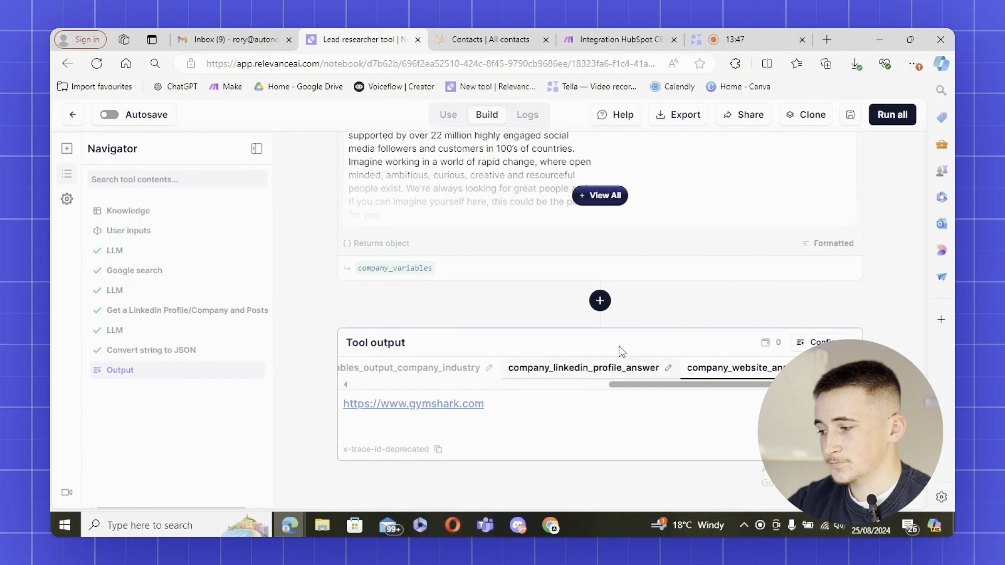
click(692, 373)
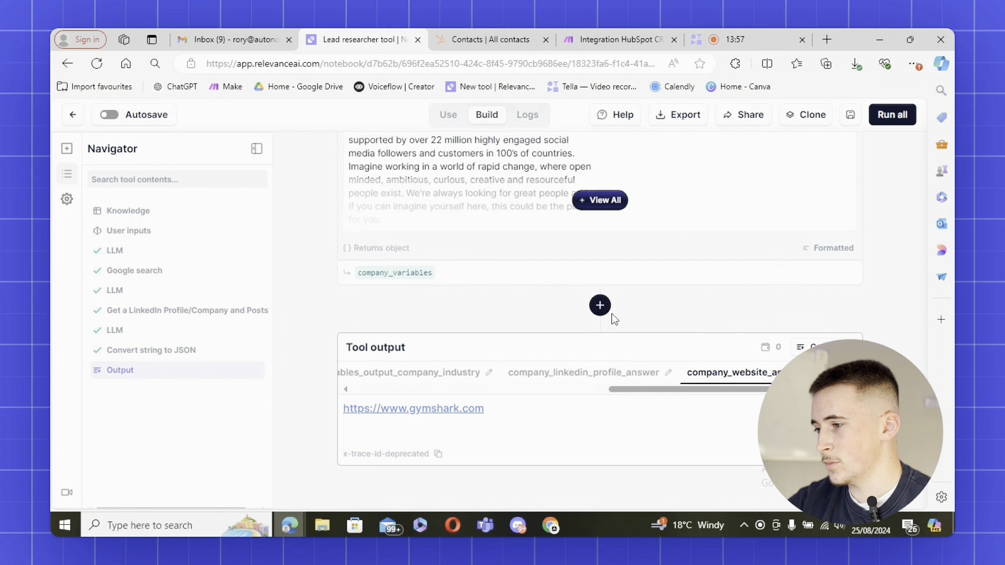
Check the JSON answer (1782 employees, Retail industry) and save the Lead researcher tool
scroll(611, 321, up, 15)
scroll(536, 281, up, 5)
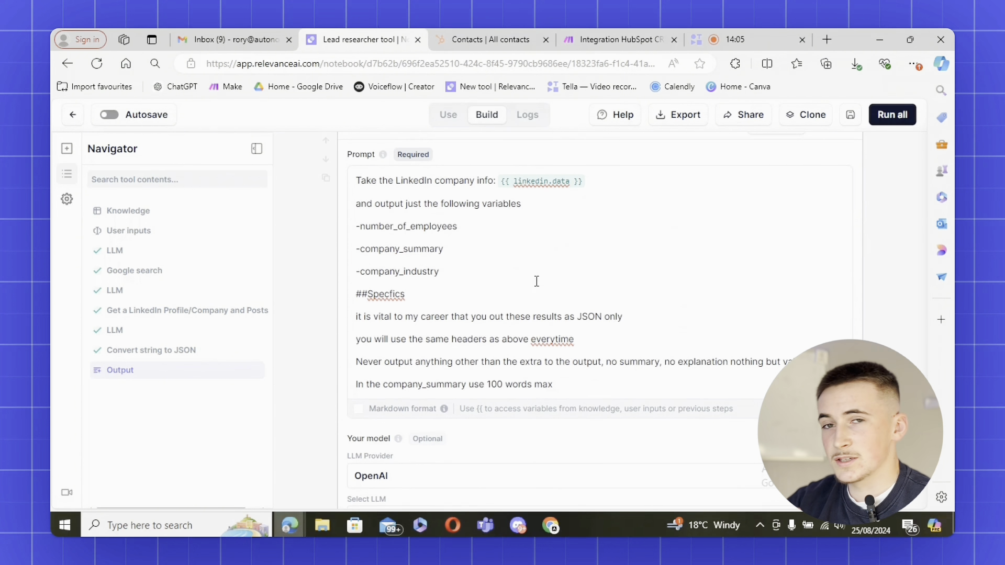
scroll(536, 281, down, 5)
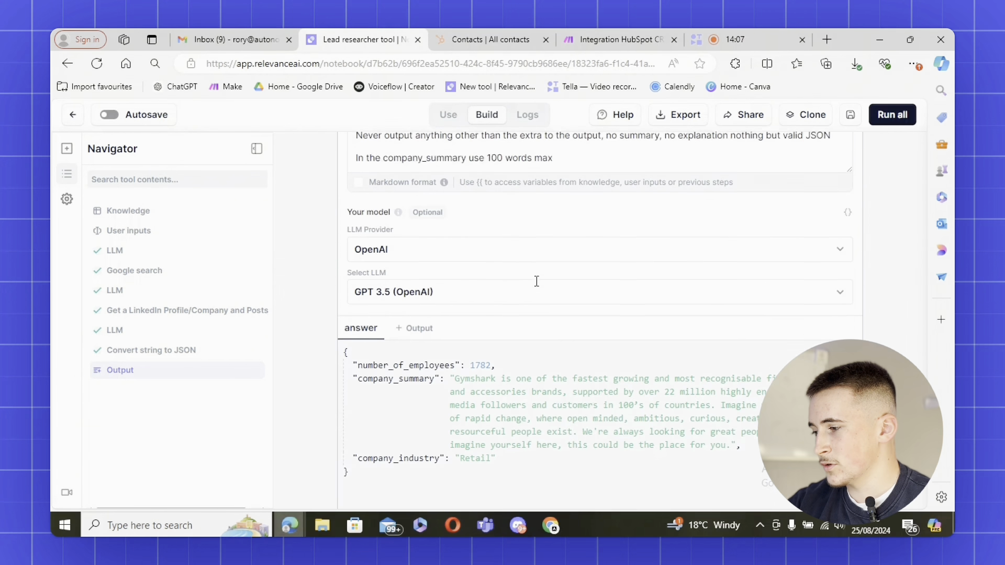
drag(444, 327, 425, 328)
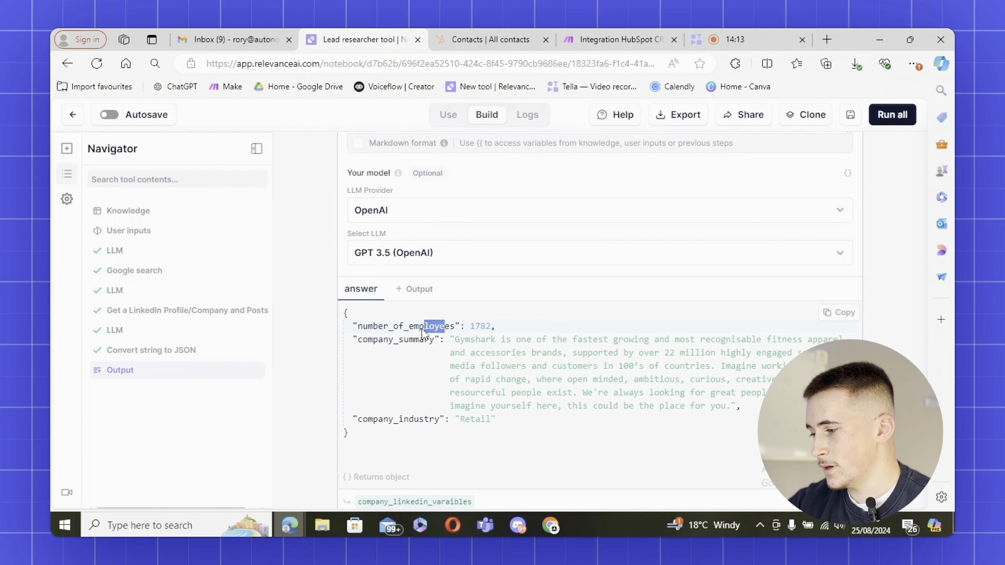
click(404, 362)
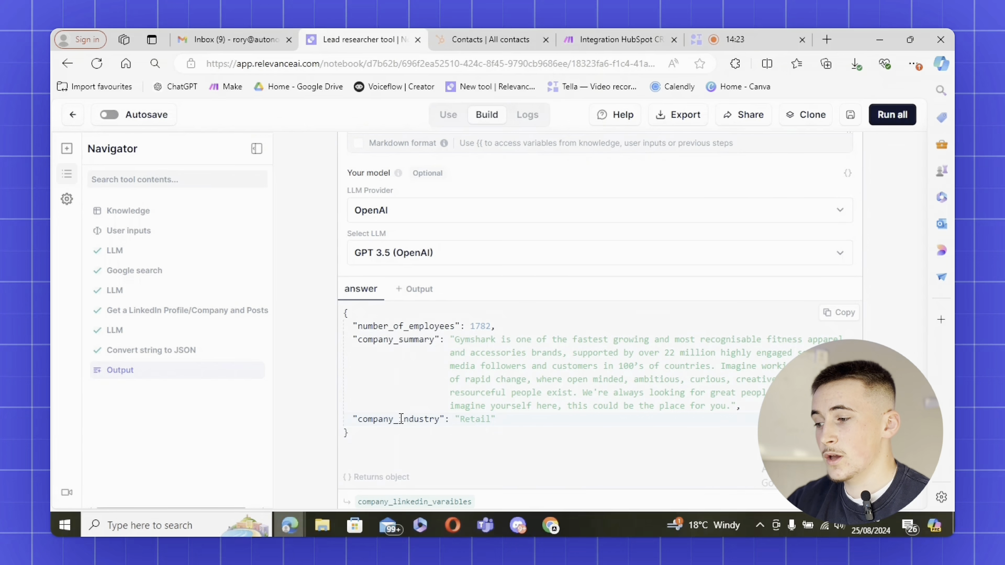
scroll(469, 355, down, 4)
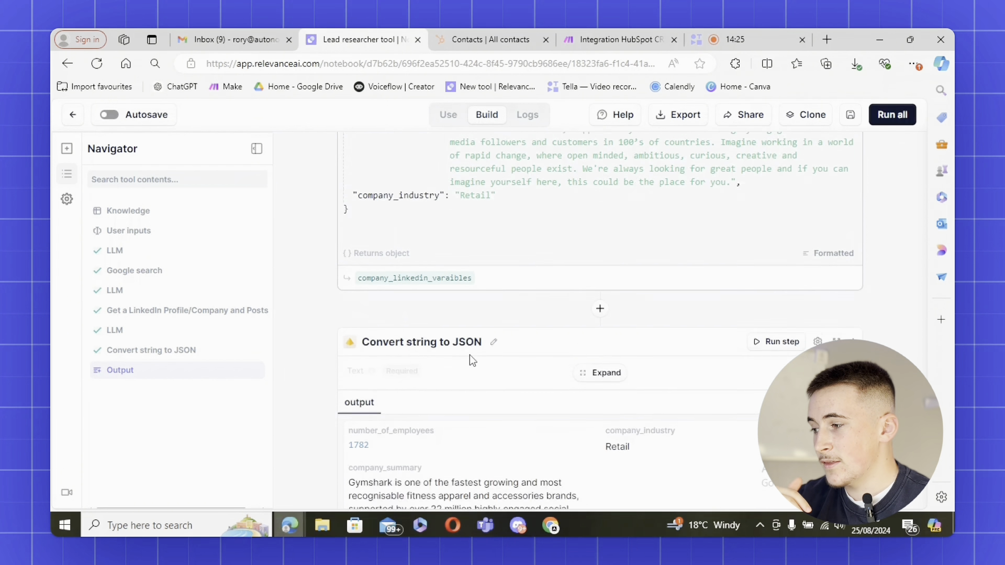
scroll(469, 355, down, 2)
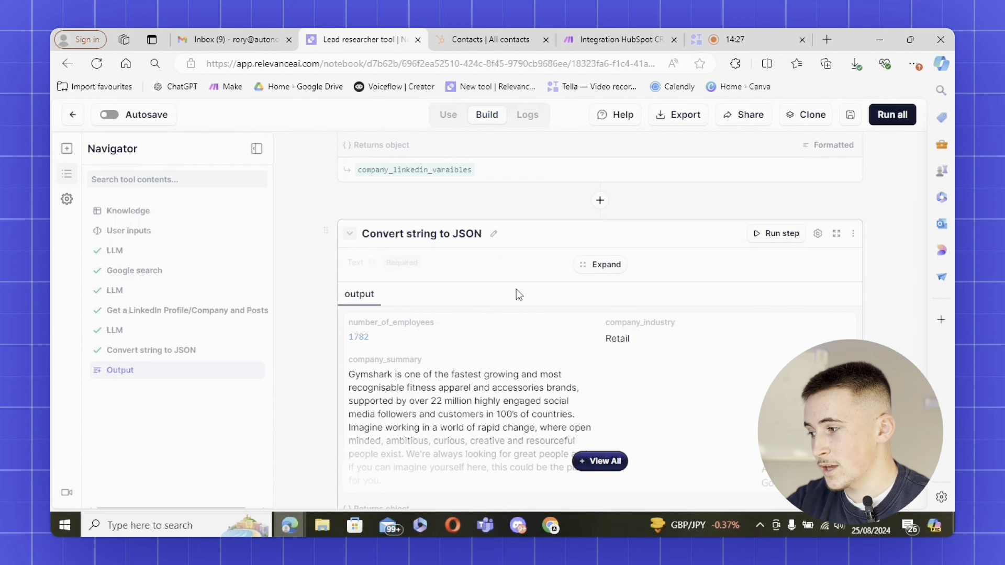
scroll(517, 294, down, 1)
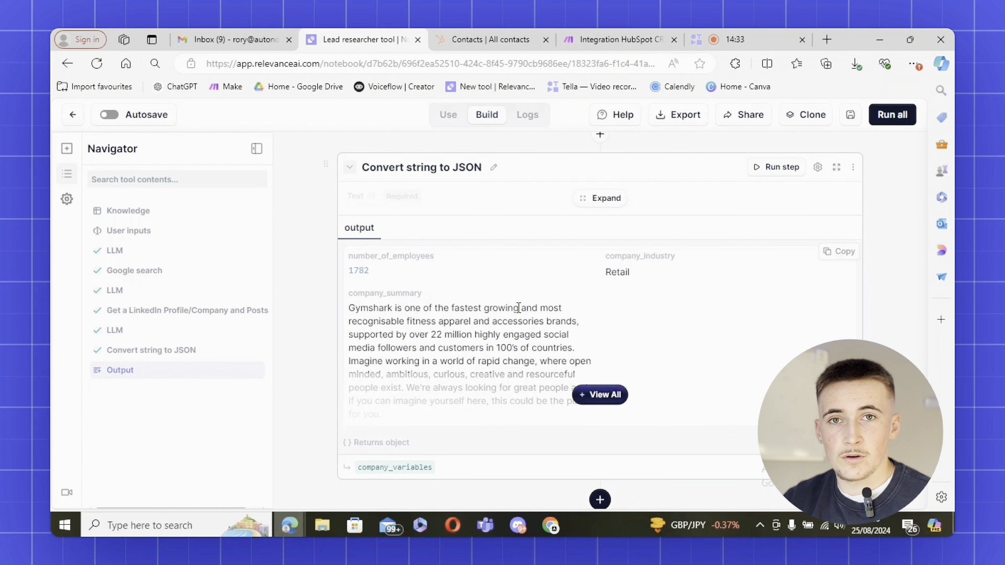
click(852, 118)
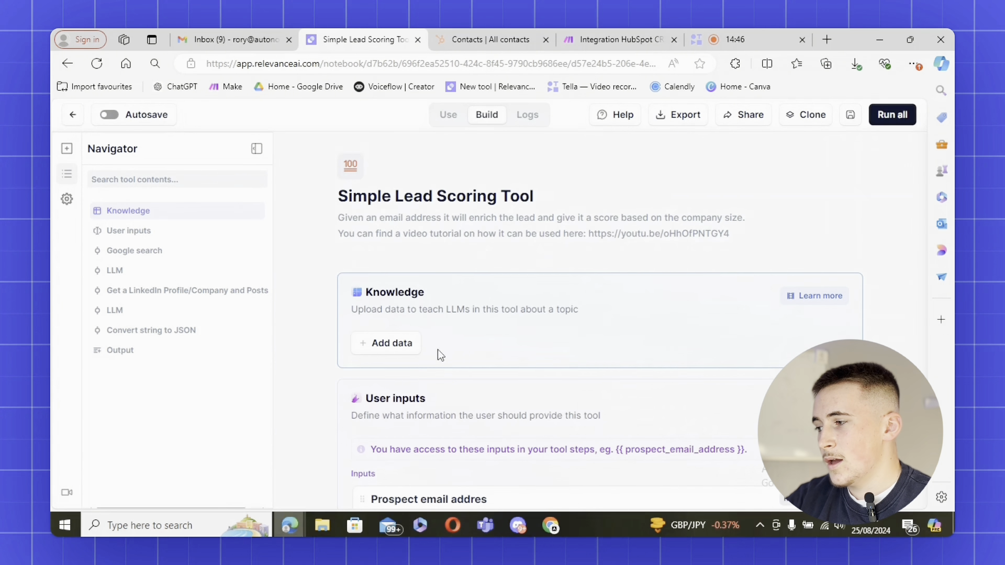
Edit the Simple Lead Scoring Tool's prospect email and read its LLM prompt down to LinkedIn lookup
scroll(450, 345, down, 1)
scroll(468, 342, up, 1)
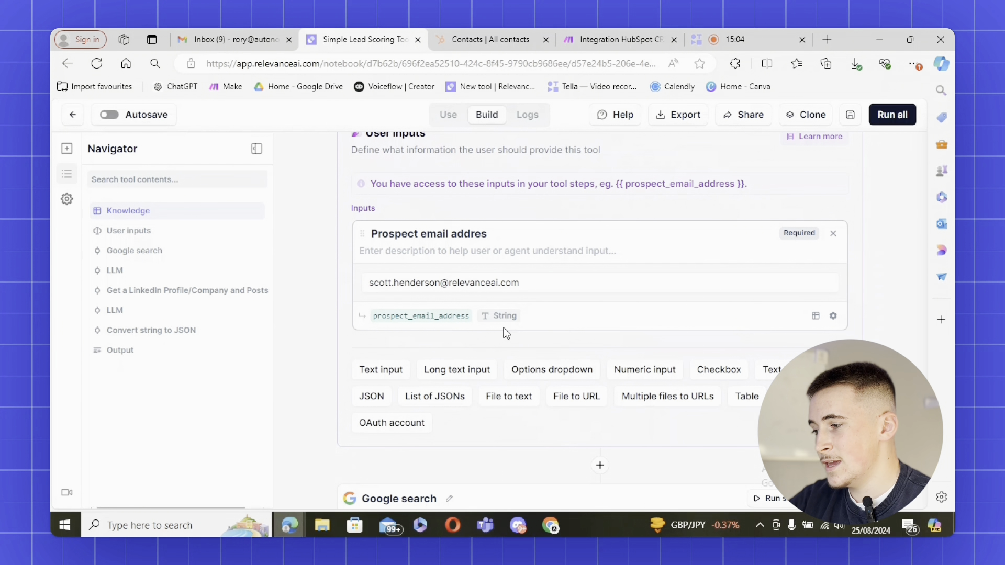
double_click(524, 282)
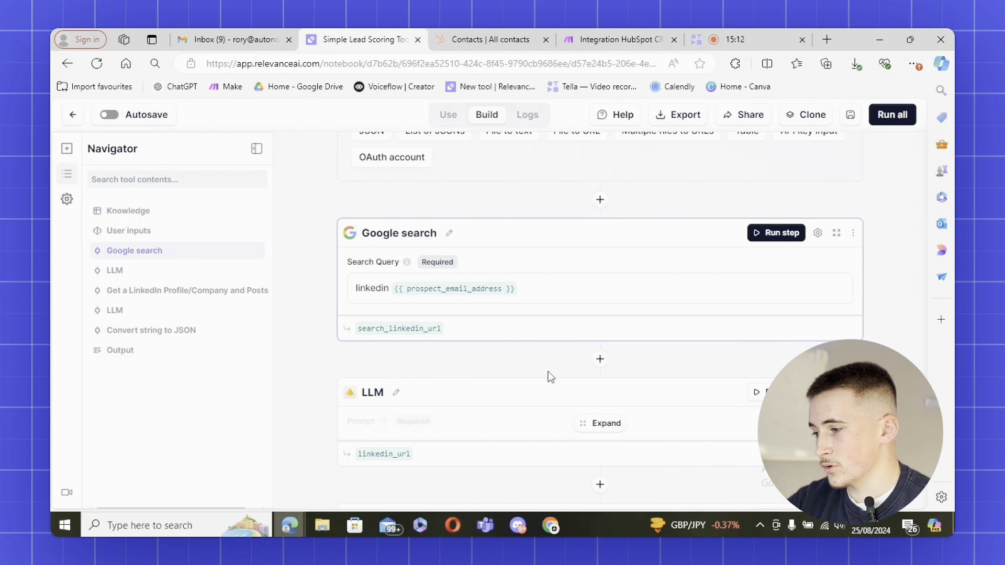
scroll(555, 362, down, 3)
click(601, 291)
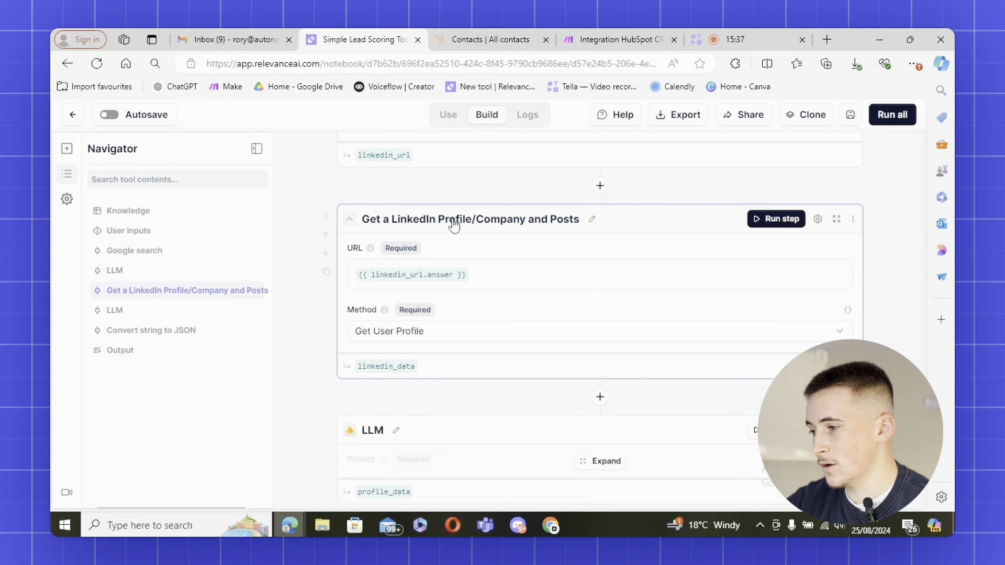
scroll(550, 262, down, 2)
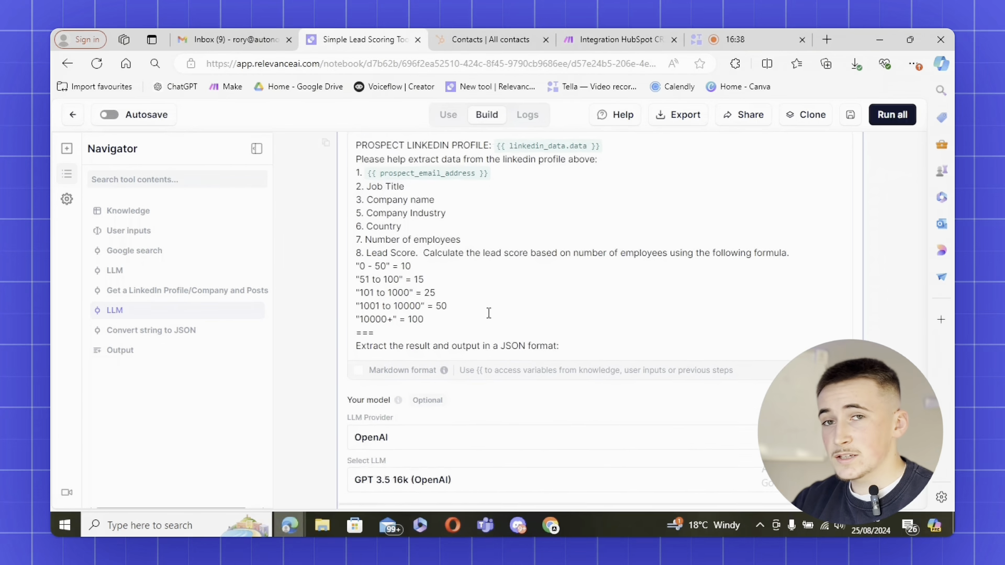
Expand the Convert string to JSON step's input and check which fields the tool outputs
scroll(489, 313, down, 1)
scroll(489, 313, down, 3)
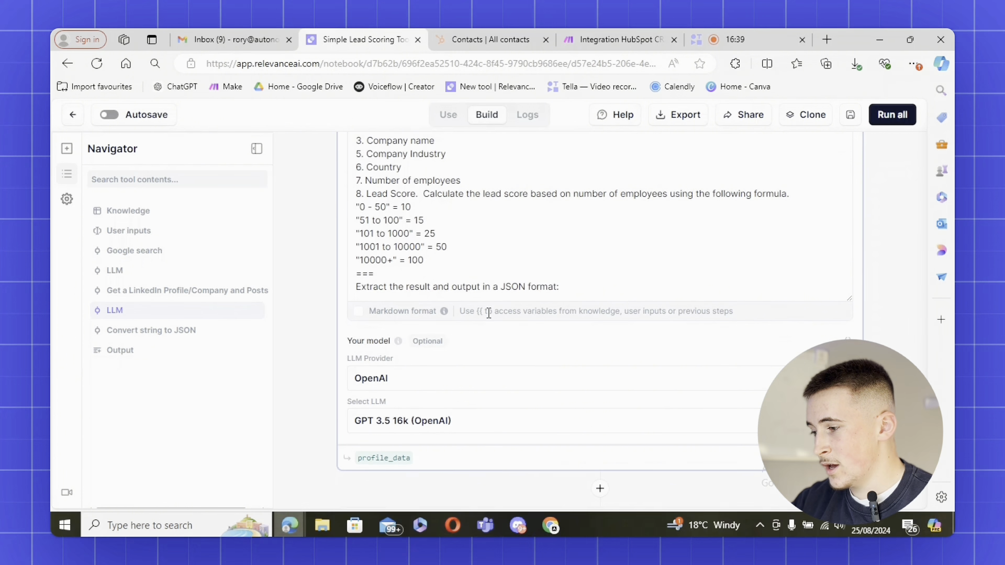
click(606, 354)
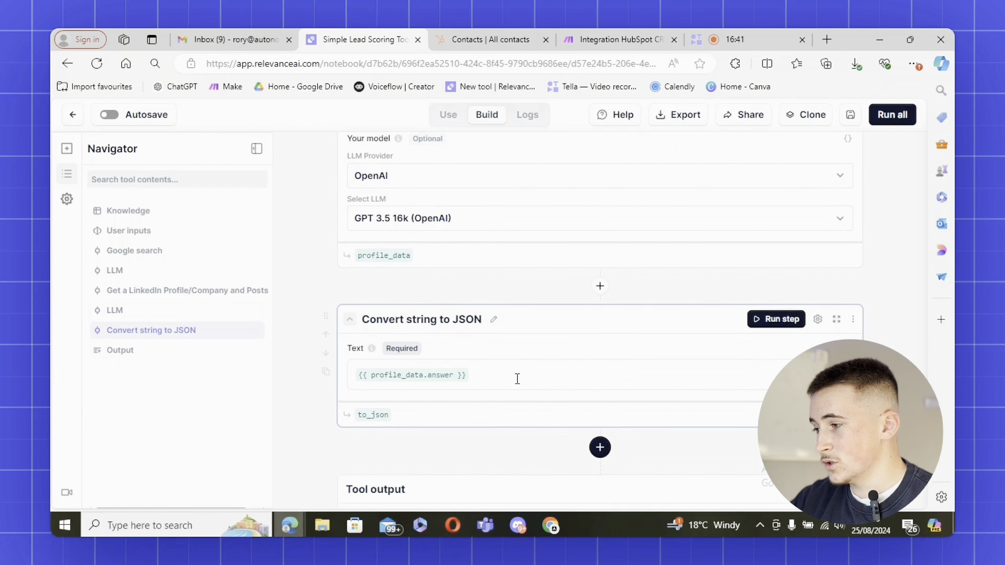
scroll(438, 356, down, 2)
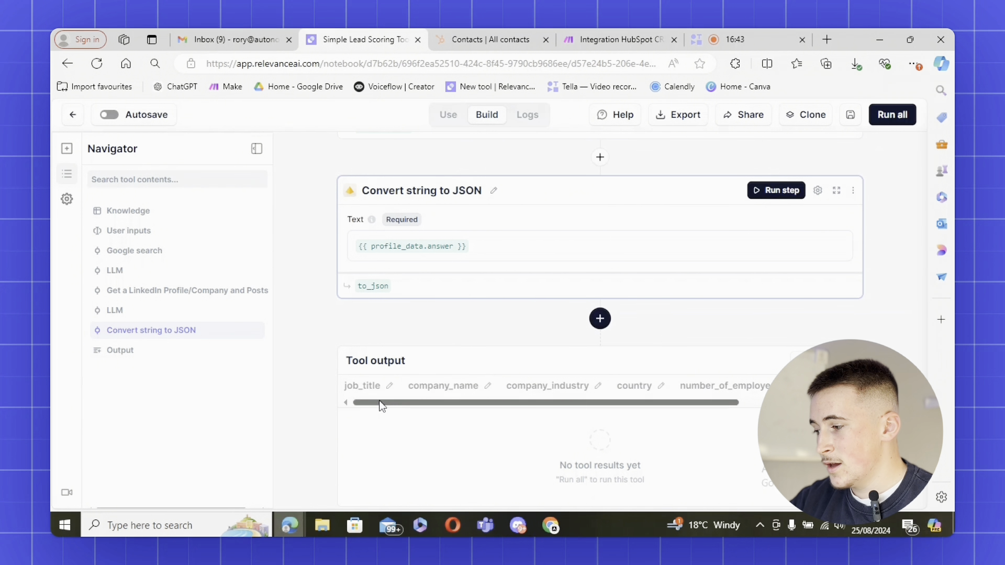
click(351, 391)
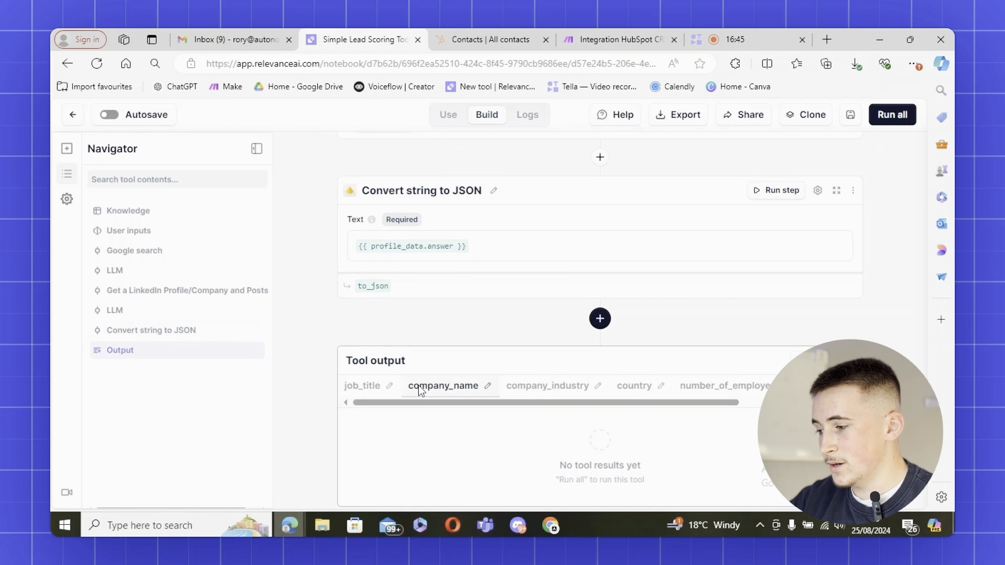
drag(547, 404, 582, 405)
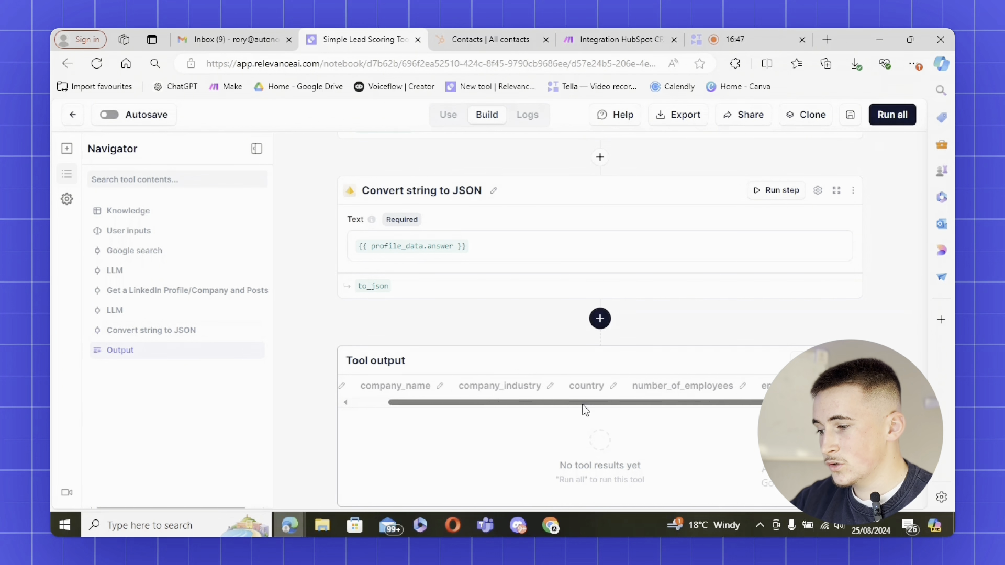
drag(668, 411, 731, 411)
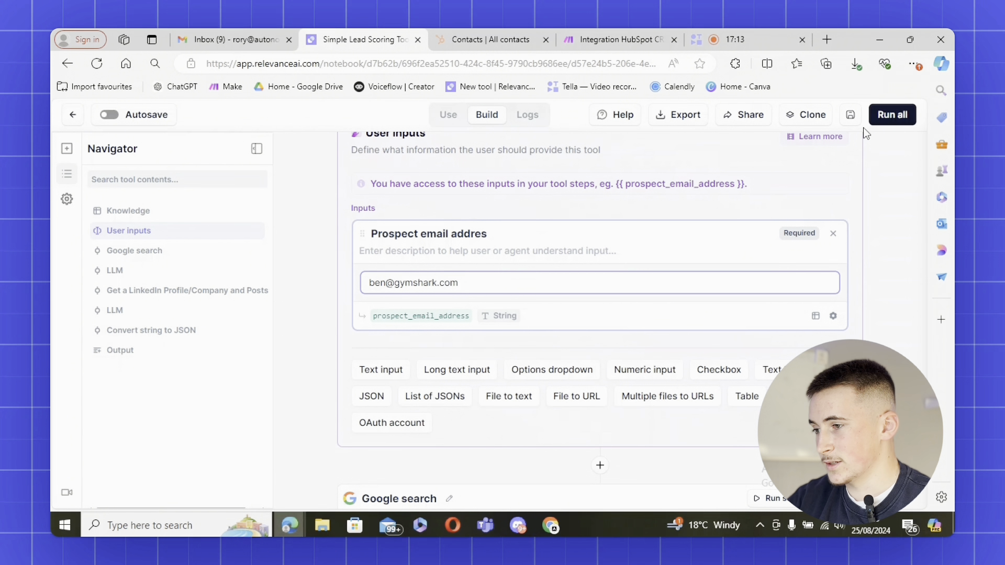
Run the scoring tool, check outputs from company_name to lead_score 25, and save it
click(885, 116)
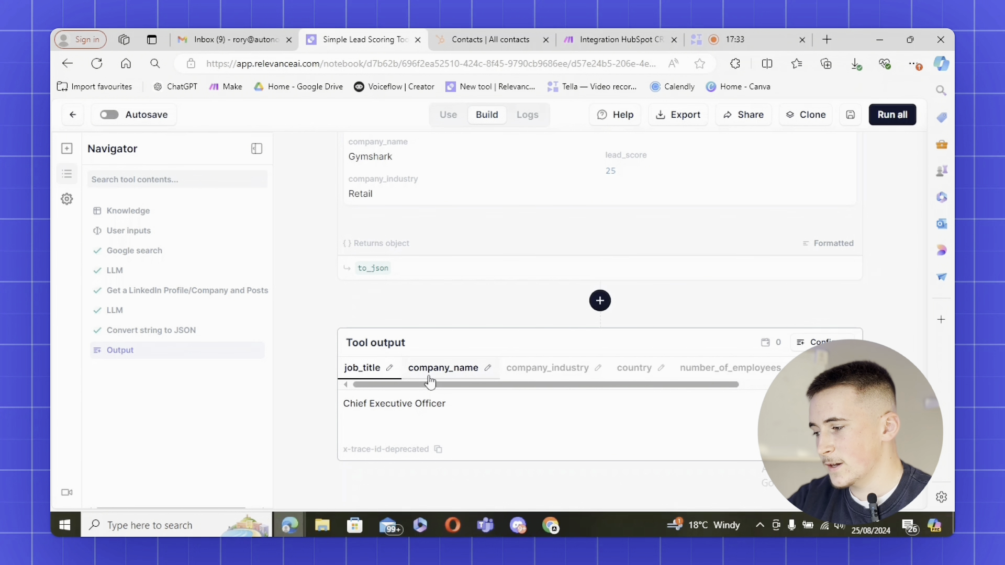
click(428, 377)
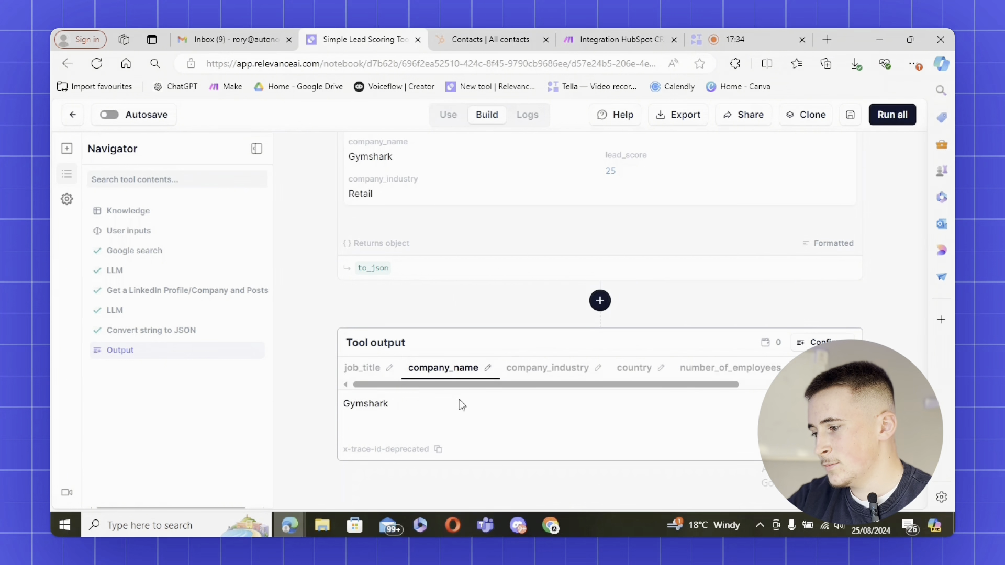
click(536, 370)
click(626, 370)
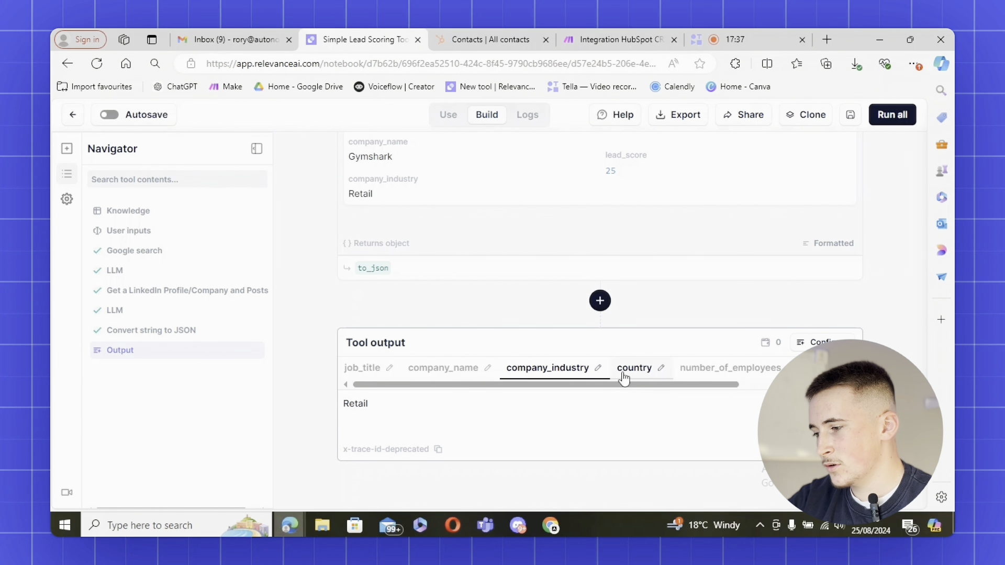
drag(595, 389, 652, 393)
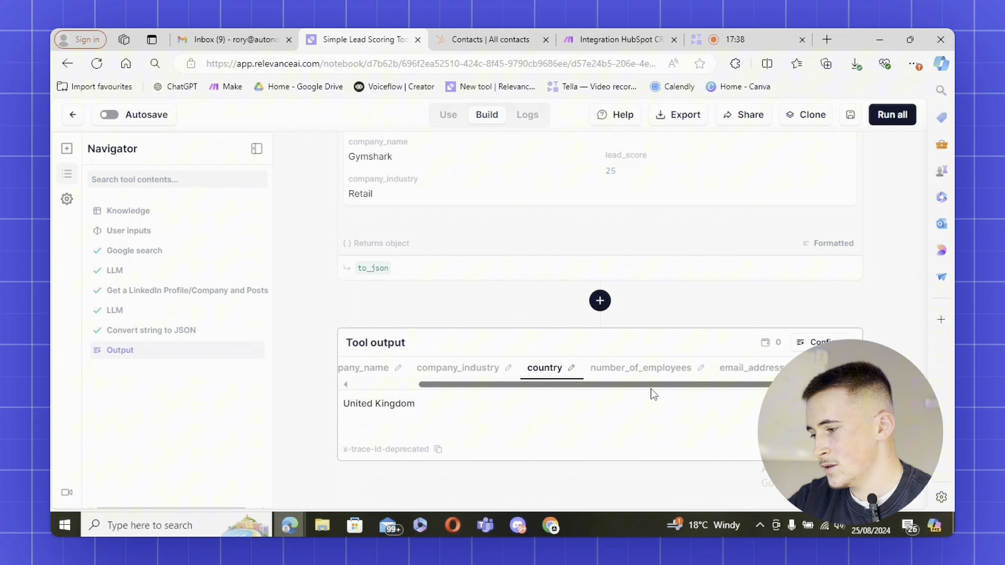
click(628, 370)
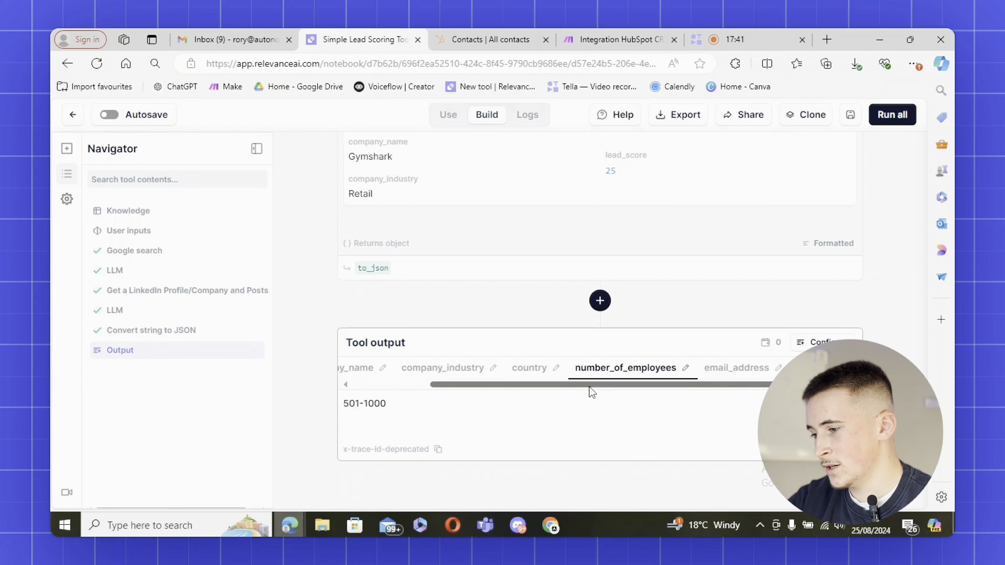
drag(590, 387, 626, 388)
click(676, 370)
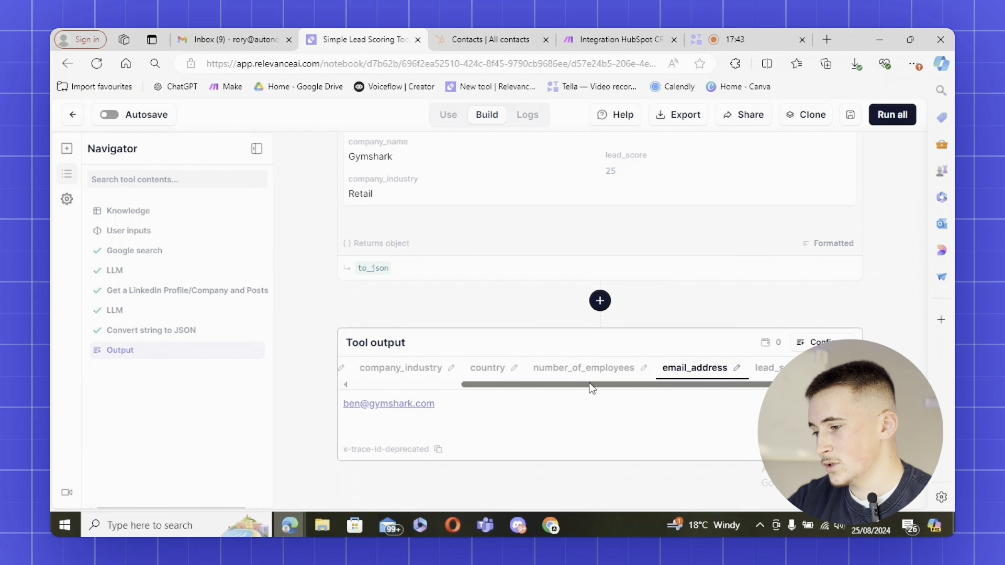
click(767, 368)
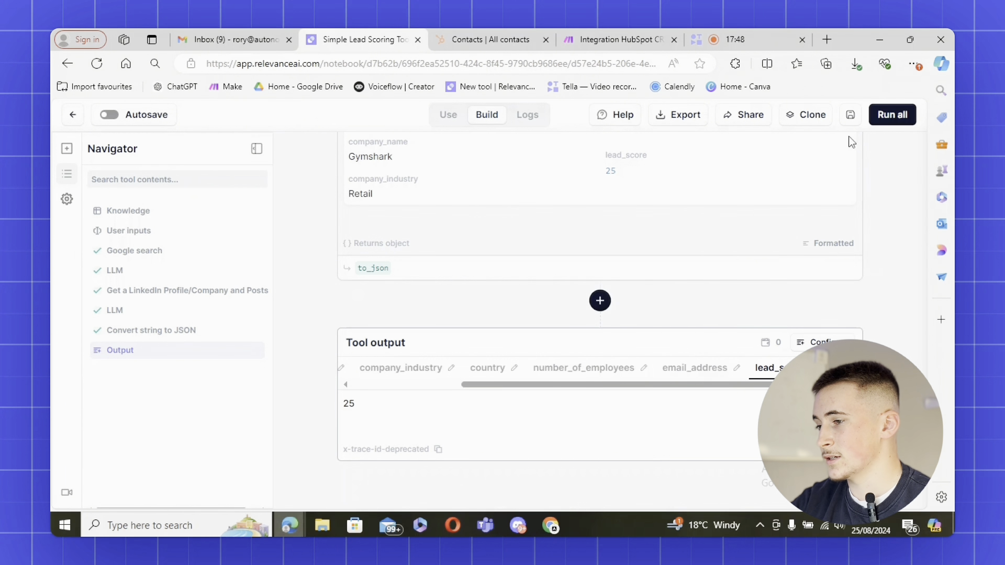
click(850, 115)
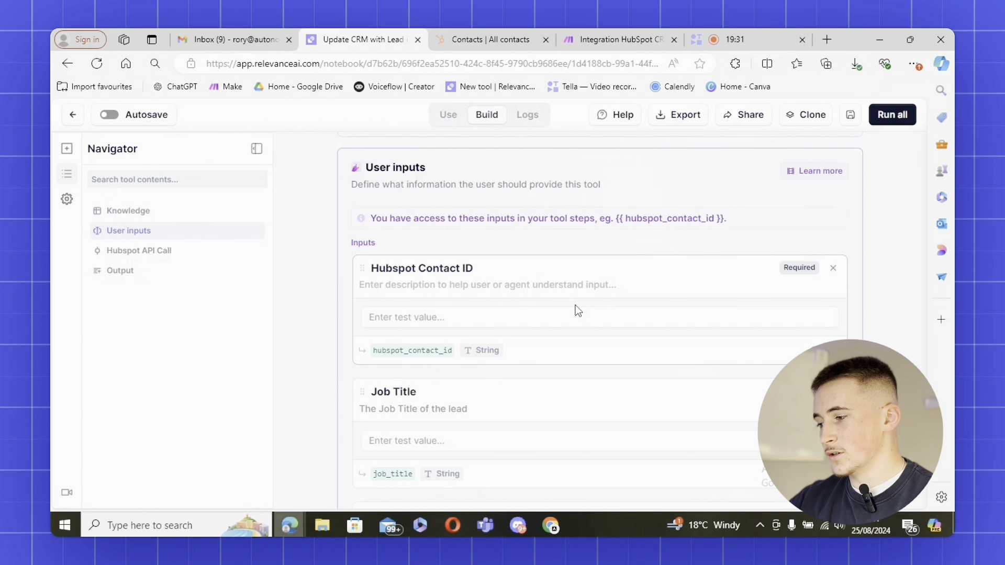
Scroll the Update CRM tool's user inputs from HubSpot Contact ID to the required Lead Score
scroll(577, 310, down, 9)
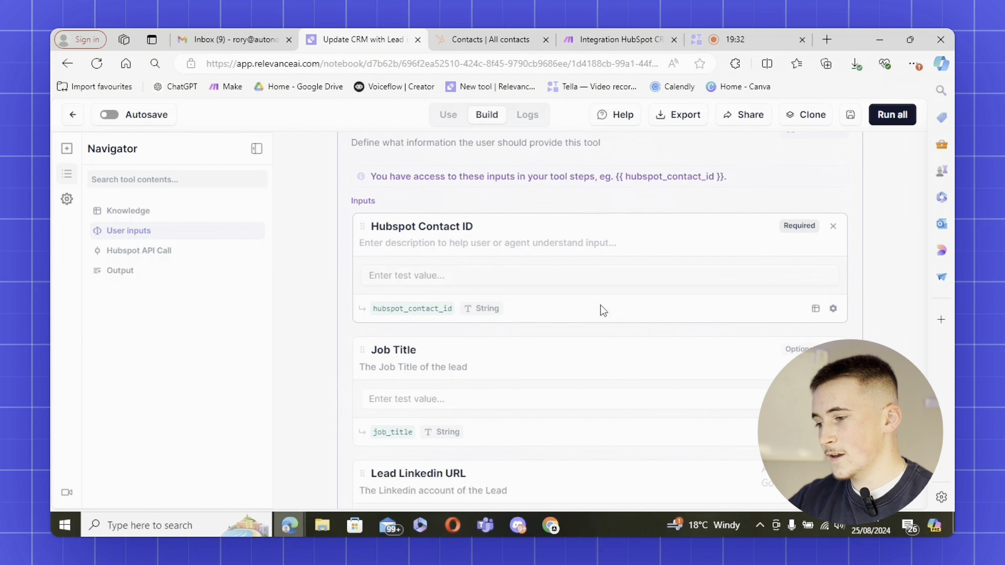
scroll(587, 313, up, 10)
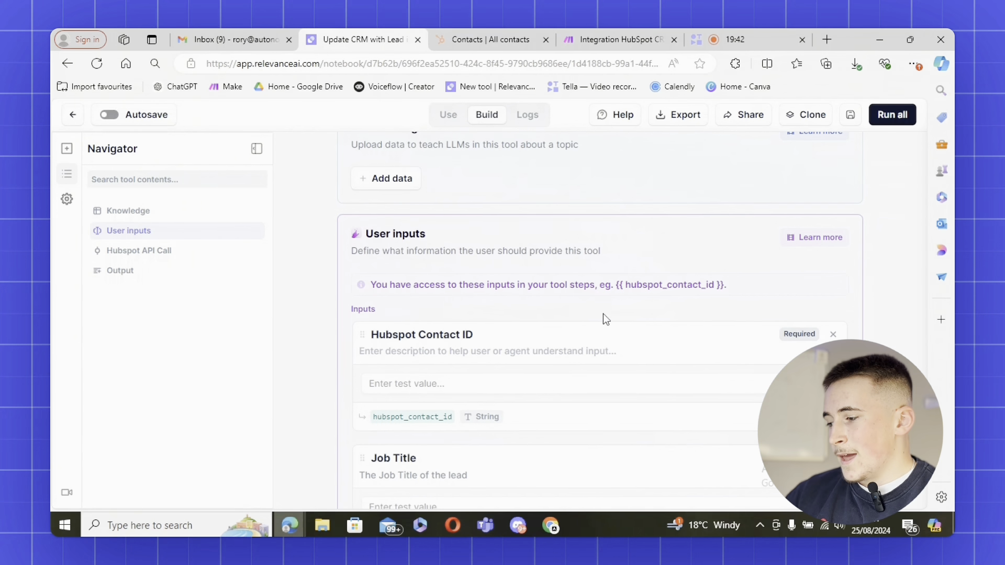
scroll(602, 312, down, 3)
scroll(562, 377, up, 3)
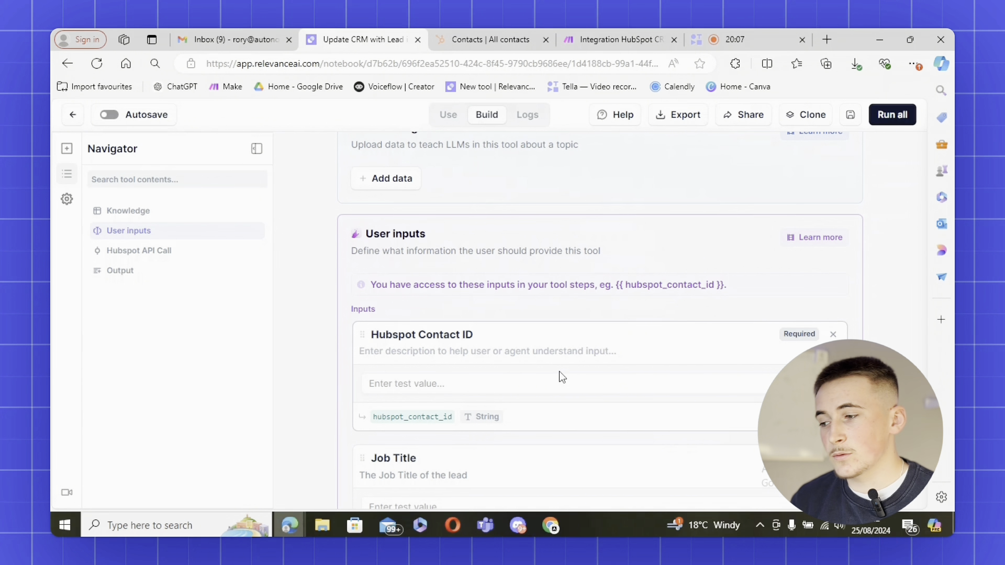
scroll(554, 341, down, 3)
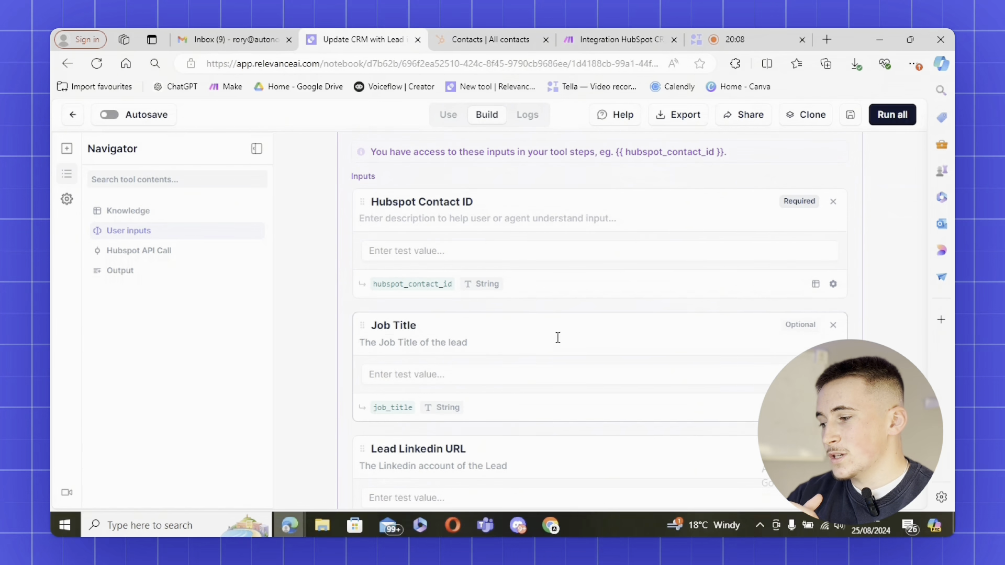
scroll(565, 366, down, 8)
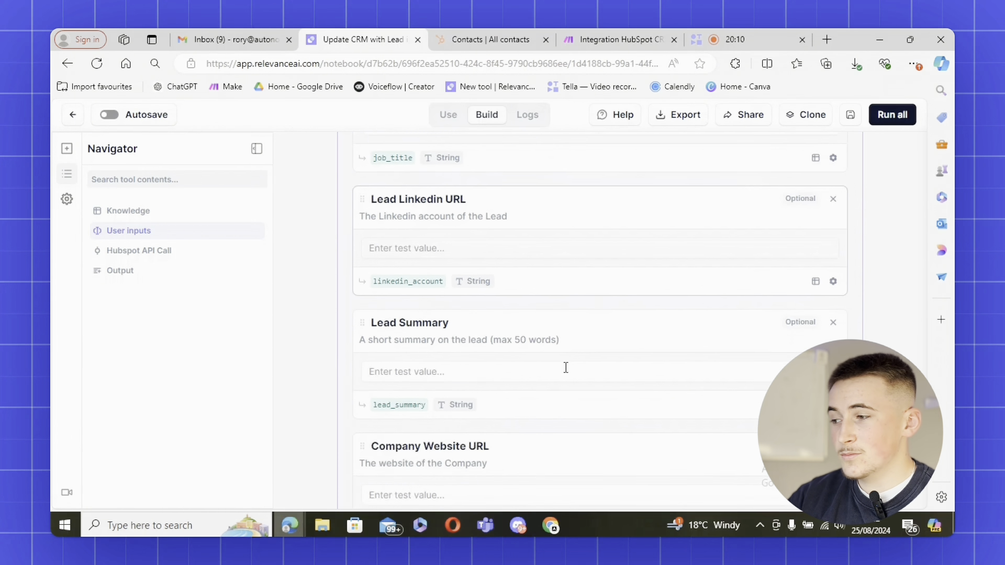
scroll(566, 366, up, 5)
scroll(566, 367, up, 6)
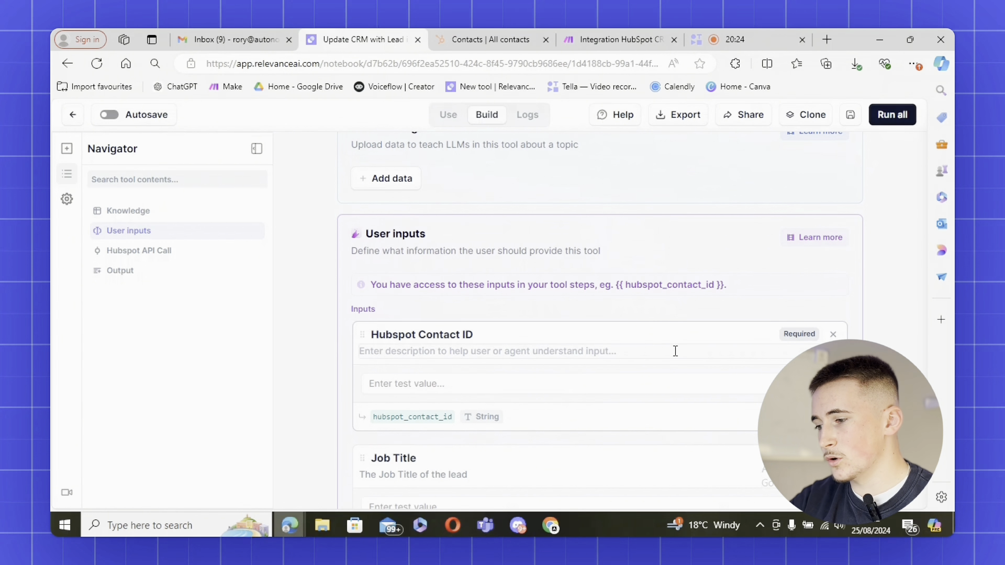
scroll(676, 351, down, 20)
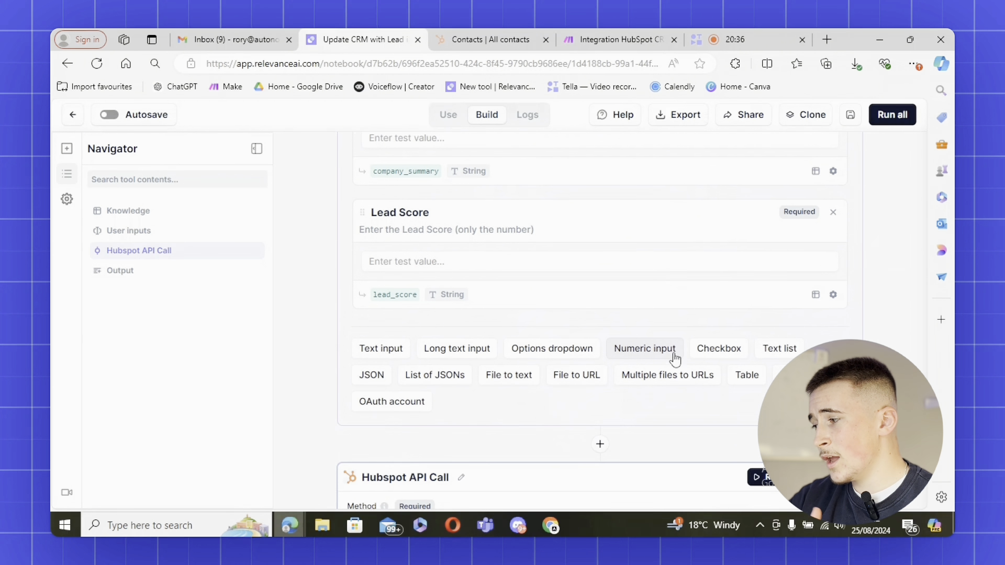
Confirm the Hubspot API Call step keeps PATCH as its request method
scroll(675, 358, down, 1)
scroll(669, 358, down, 4)
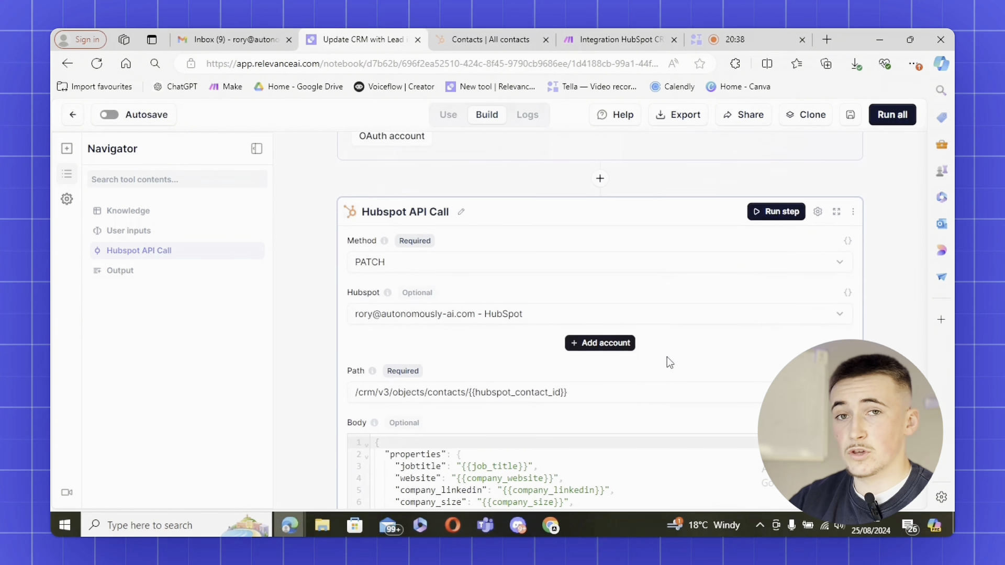
scroll(673, 282, down, 1)
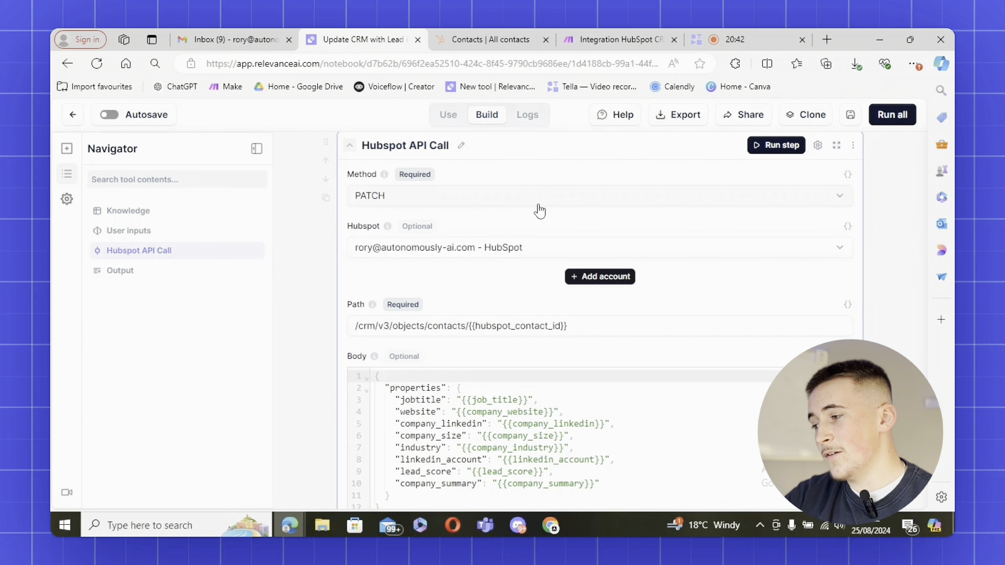
click(510, 196)
click(510, 195)
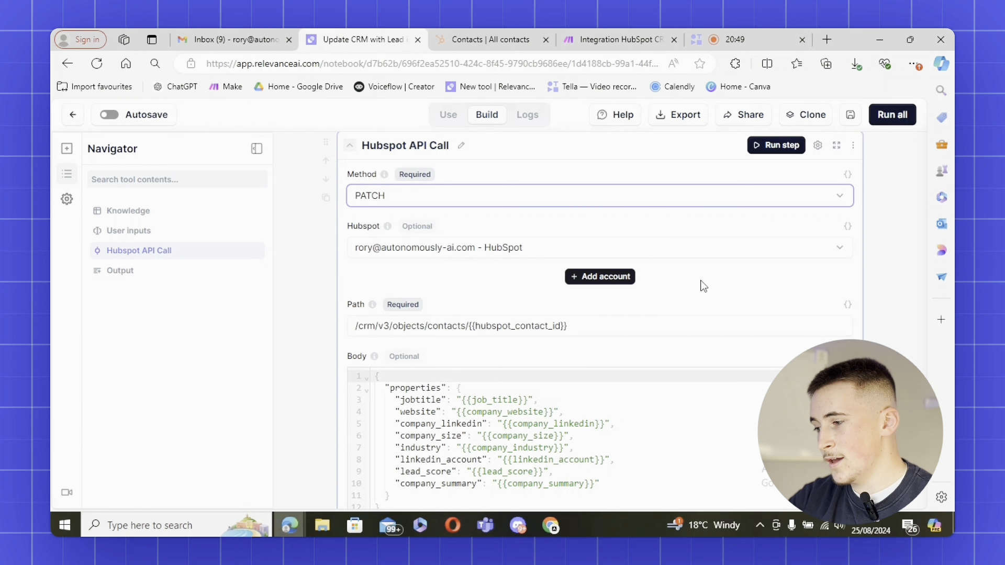
Show the contact ID in the PATCH path as a variable
scroll(704, 286, down, 1)
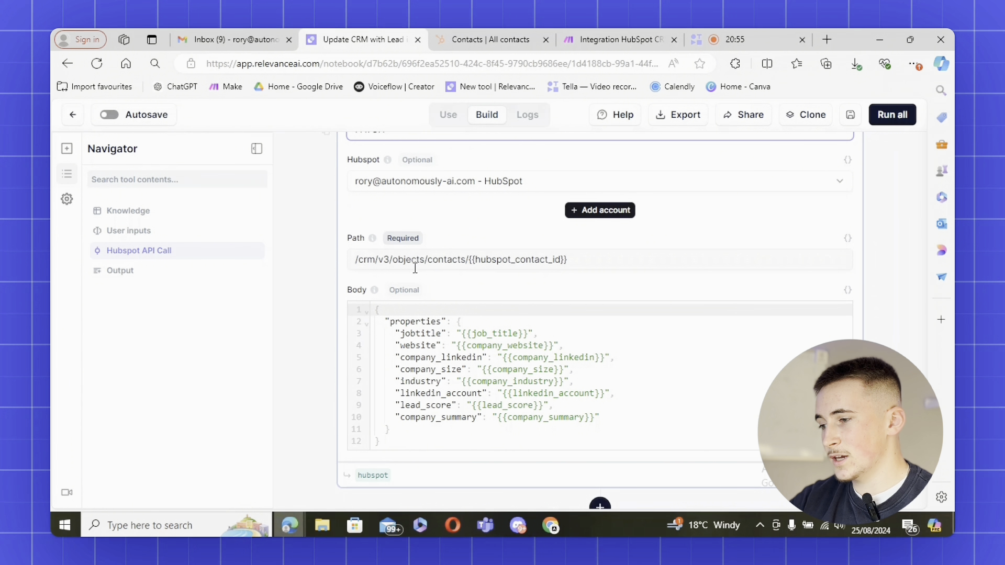
click(848, 242)
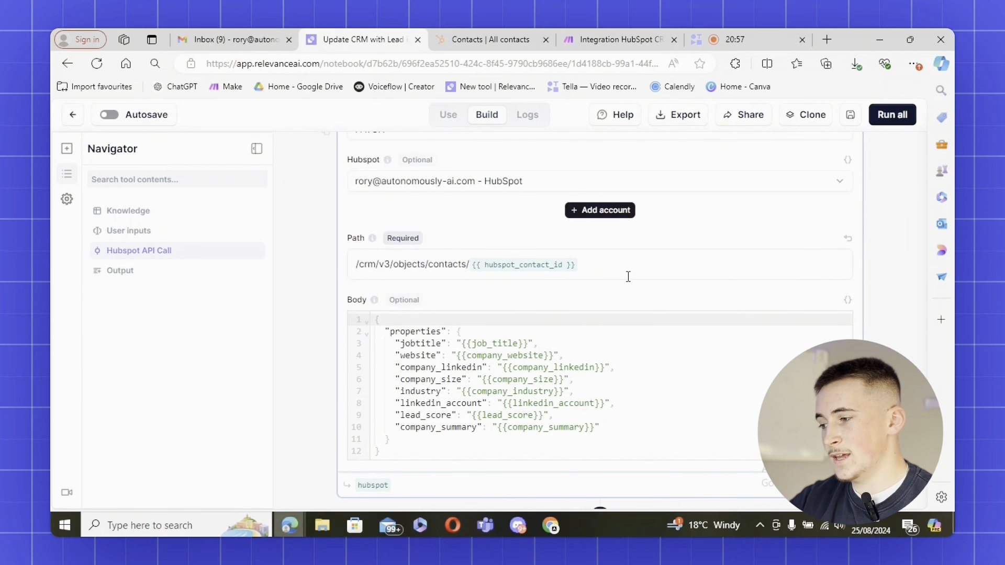
click(626, 270)
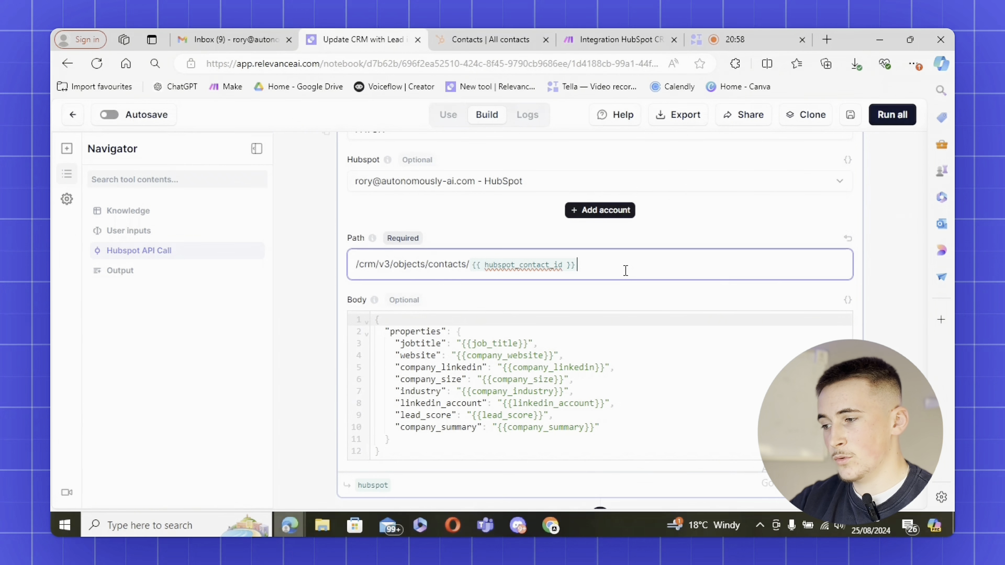
click(850, 235)
scroll(761, 276, down, 1)
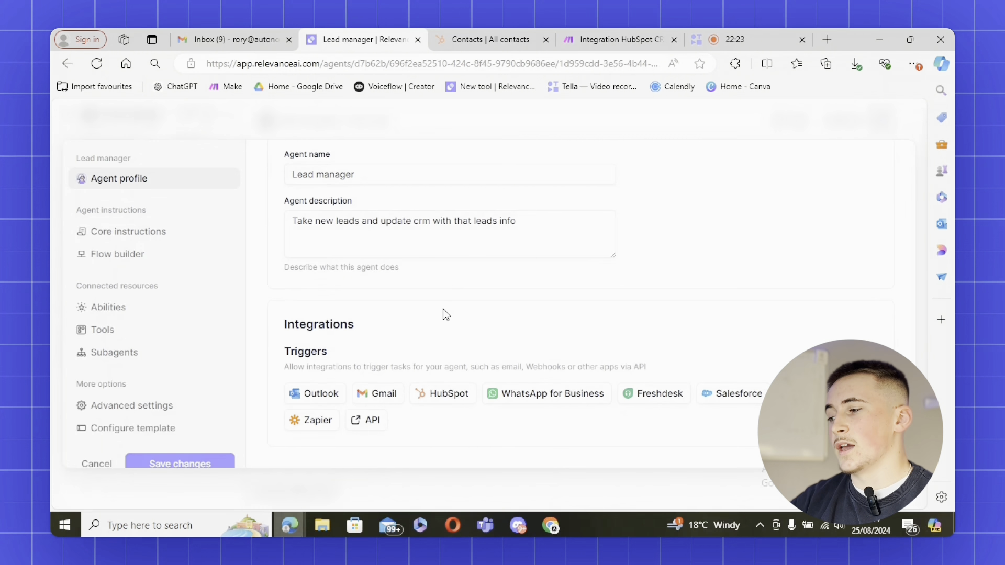
scroll(444, 314, up, 3)
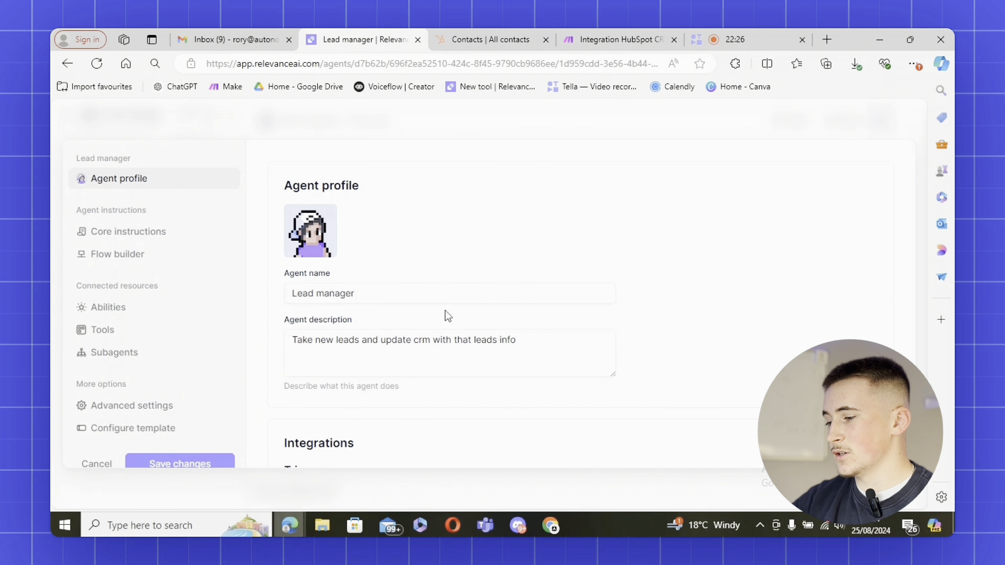
Open the Lead manager's API trigger and review its endpoint and sample requests
scroll(448, 314, down, 2)
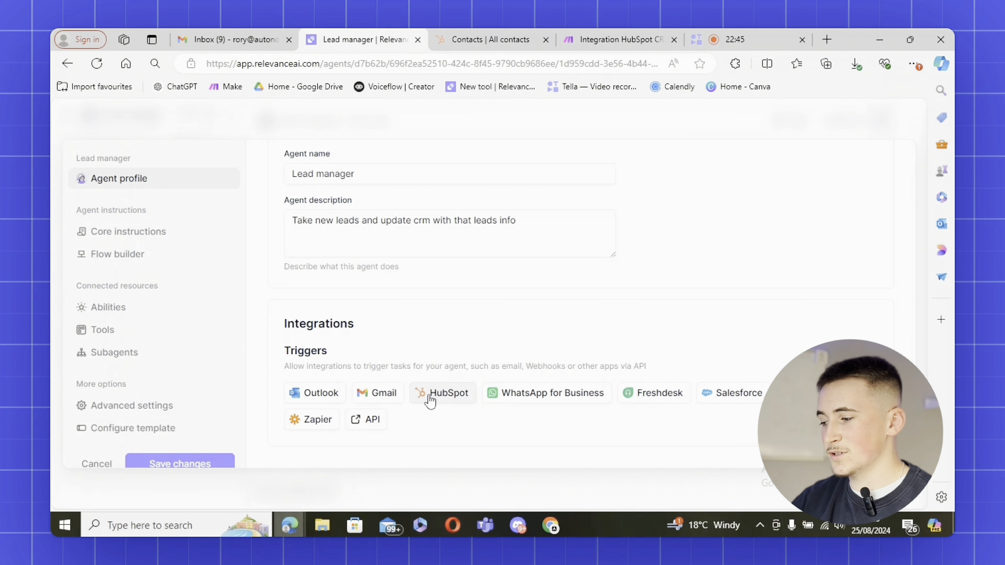
click(365, 419)
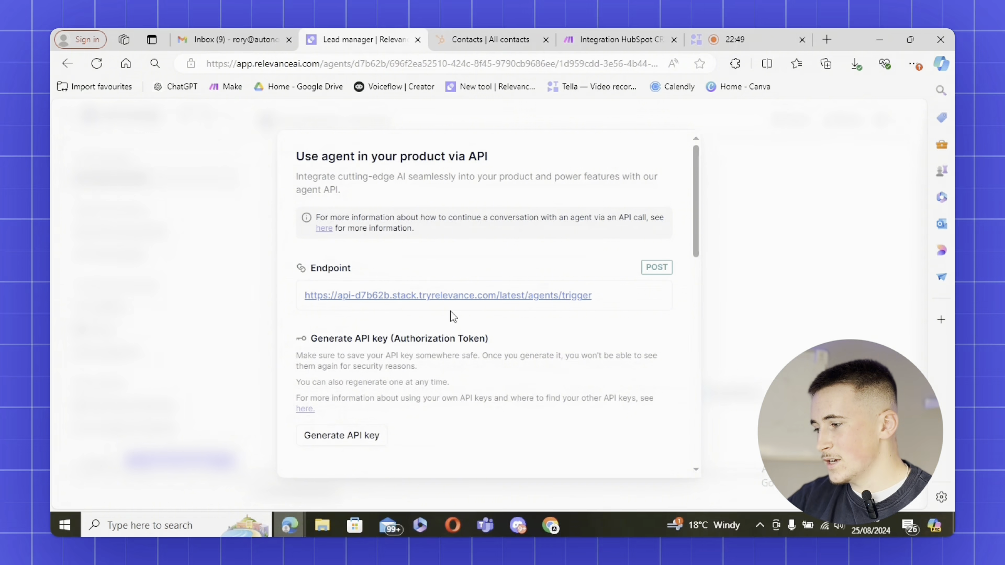
scroll(451, 314, down, 4)
scroll(450, 316, down, 8)
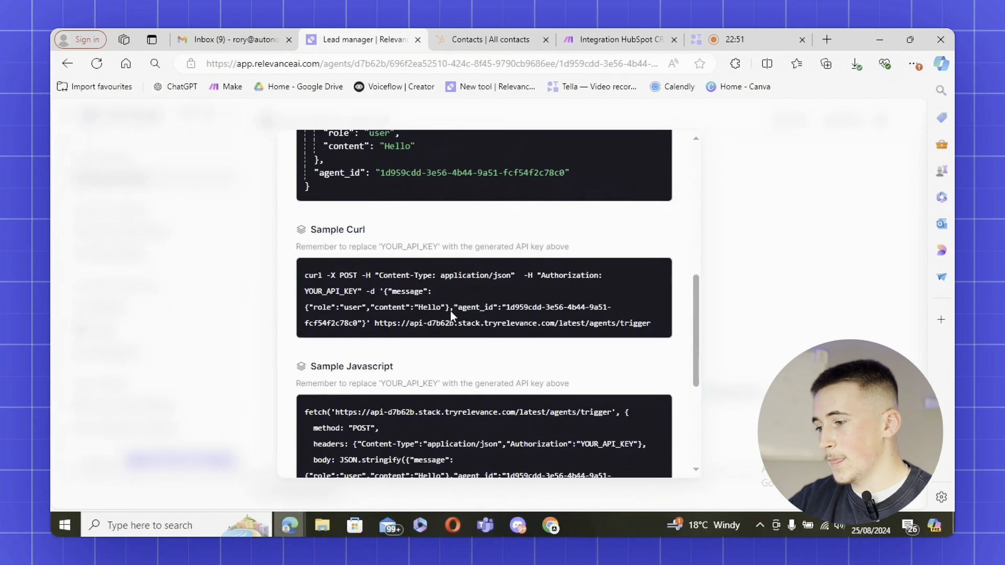
scroll(450, 316, up, 11)
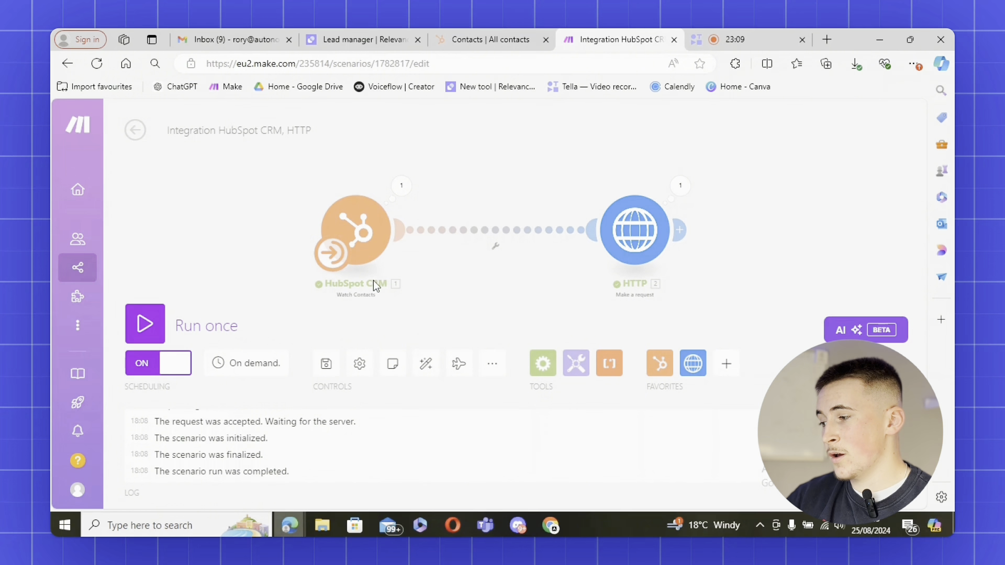
mouse_move(344, 306)
mouse_down()
mouse_move(370, 300)
mouse_move(356, 299)
mouse_up()
drag(513, 305, 453, 302)
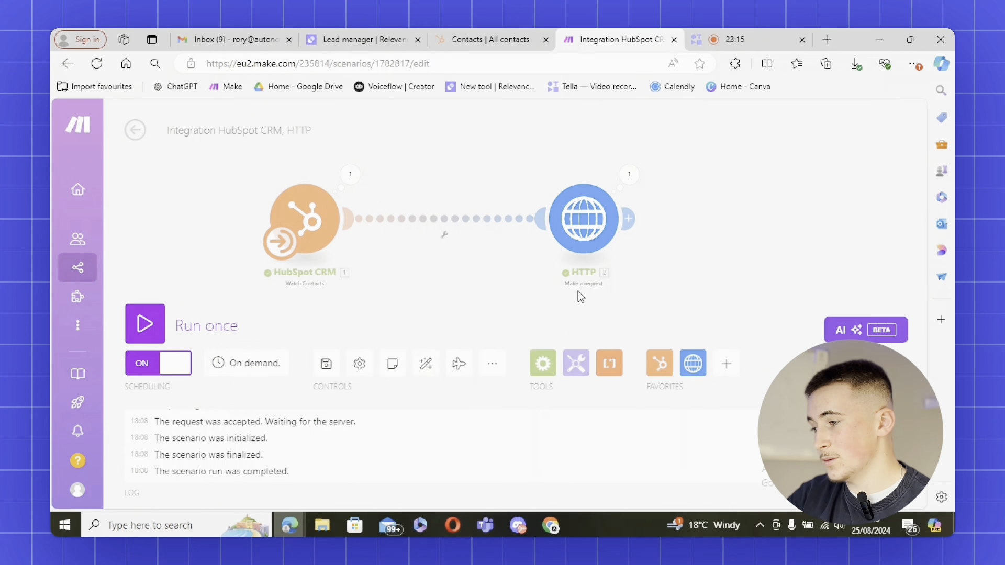
click(308, 227)
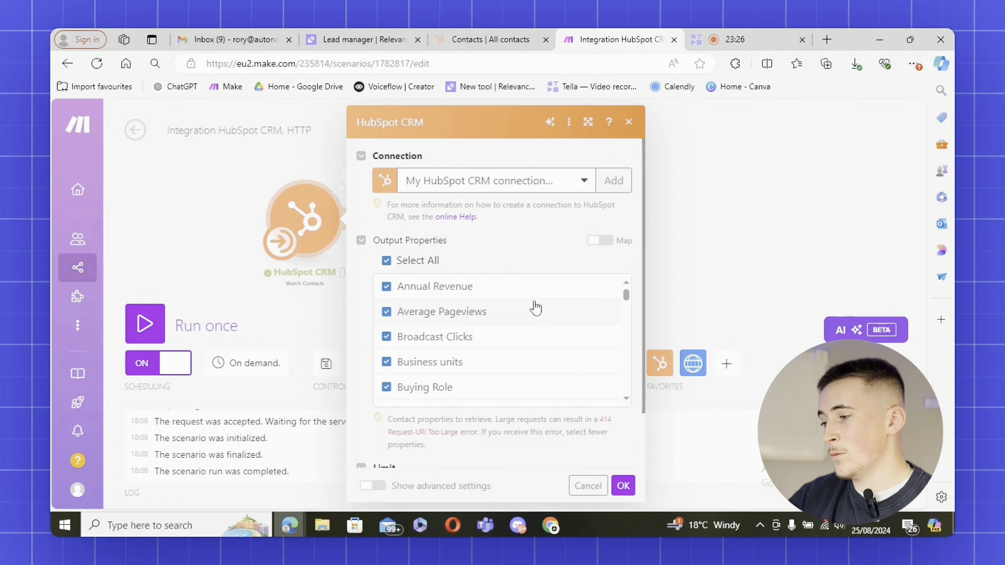
scroll(531, 421, down, 1)
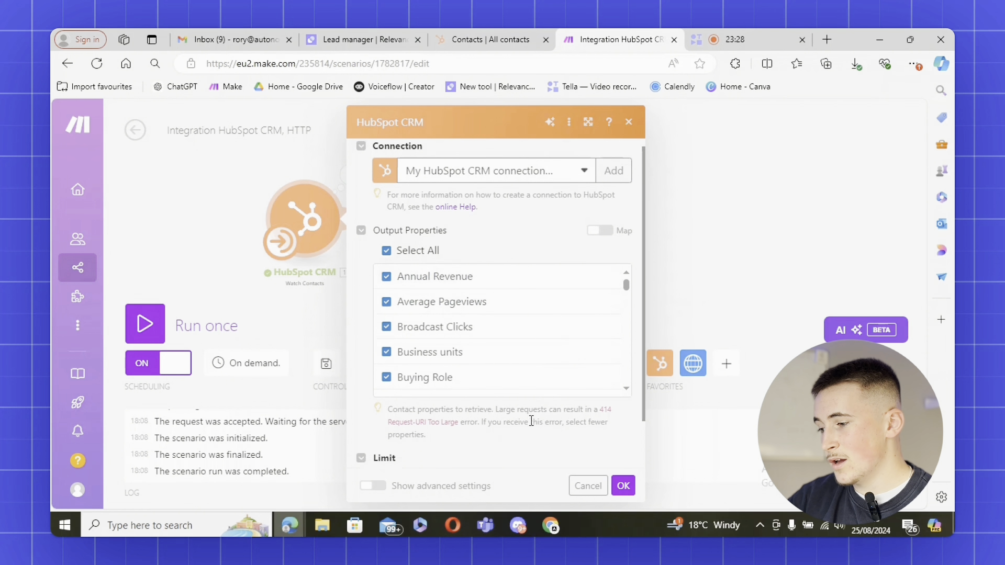
scroll(531, 421, down, 2)
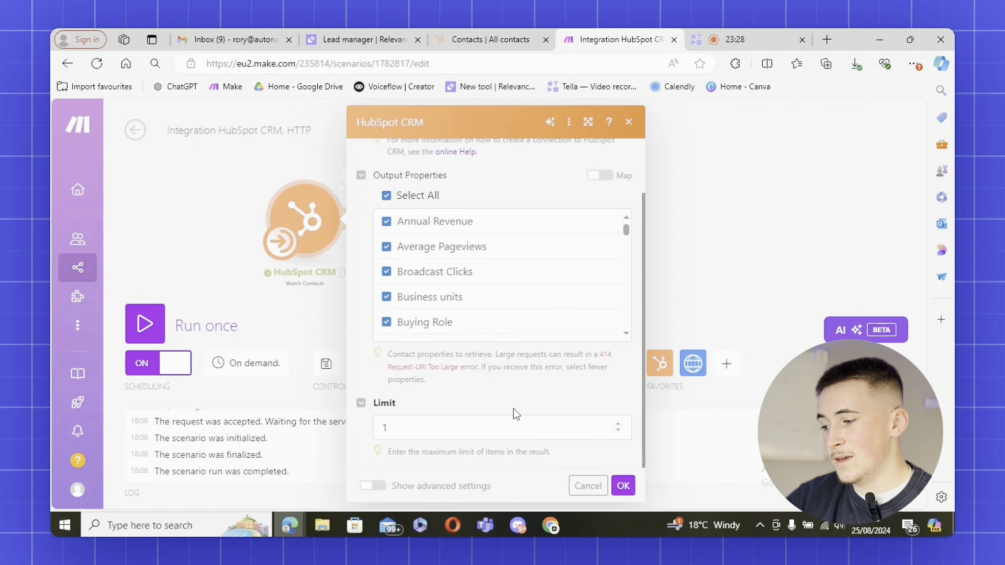
click(622, 487)
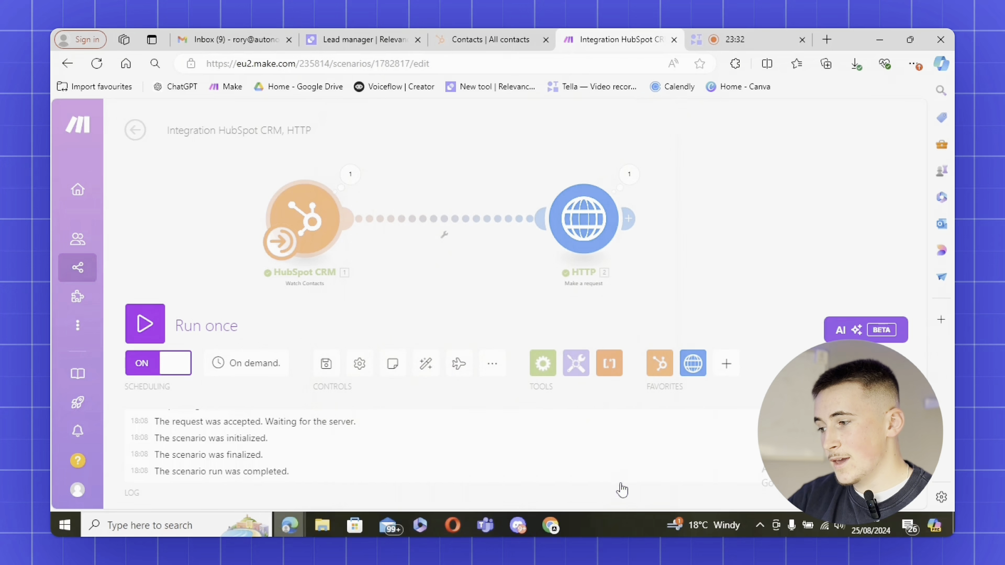
In the HTTP request module, add a header, then delete the empty third header
click(577, 229)
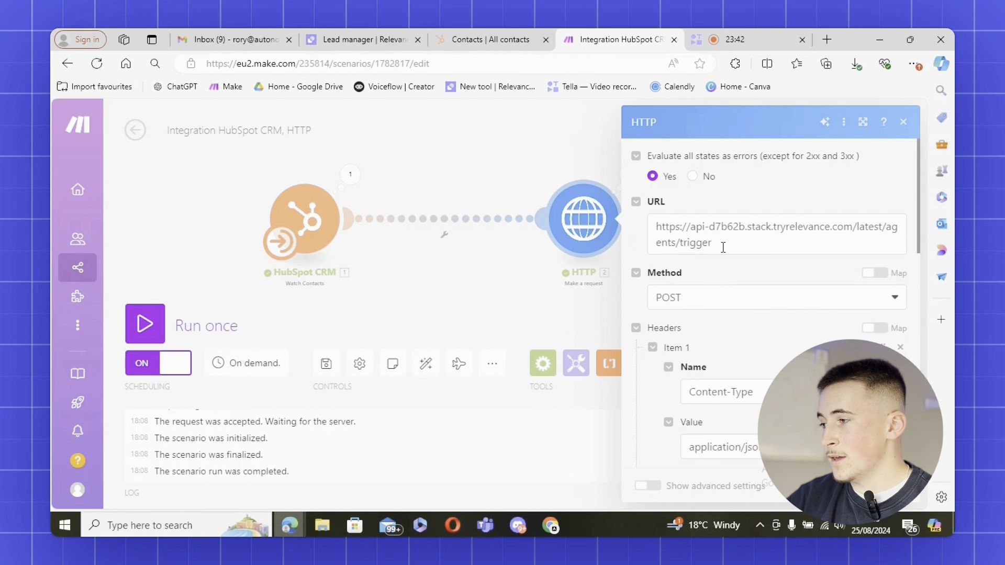
click(361, 40)
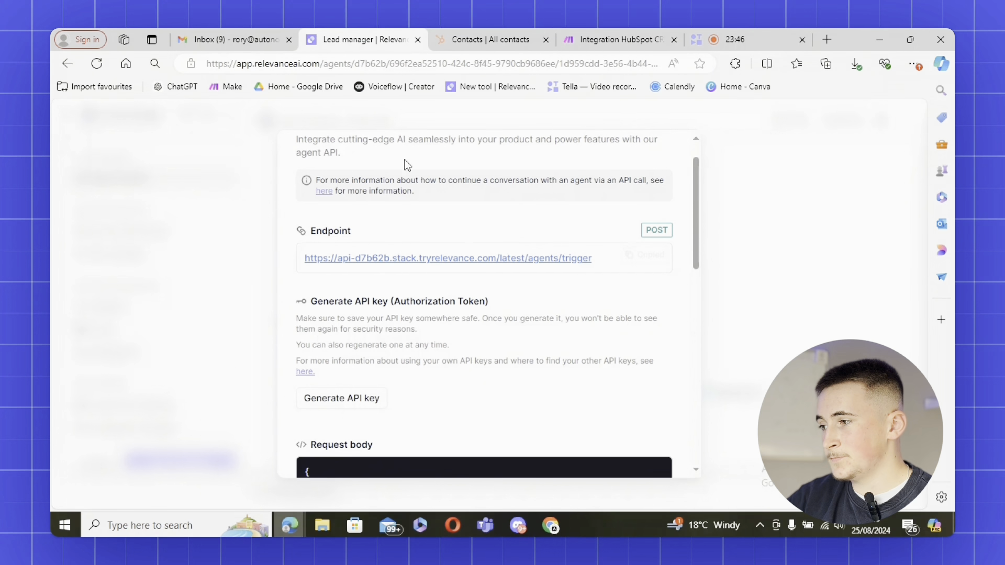
click(604, 37)
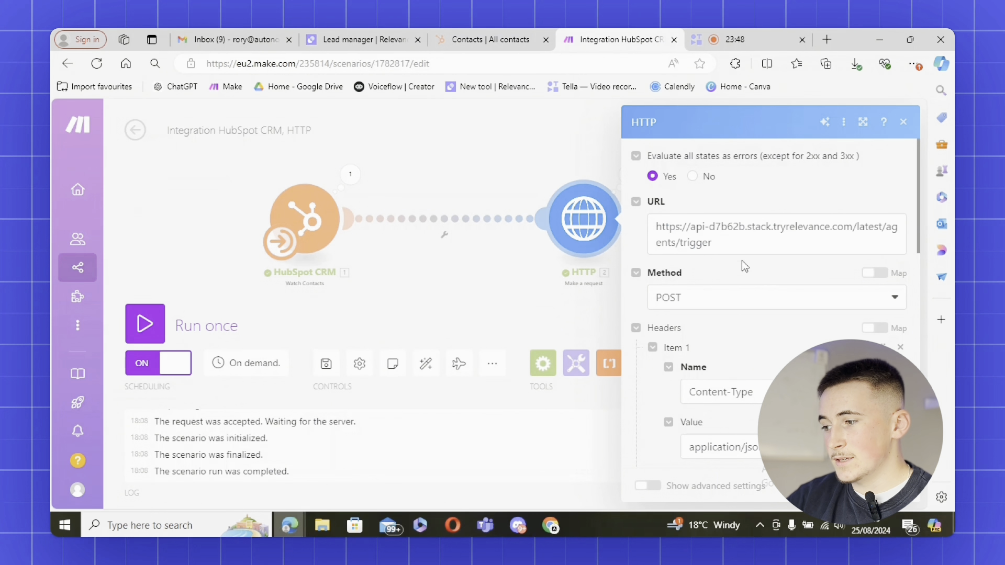
scroll(700, 261, down, 2)
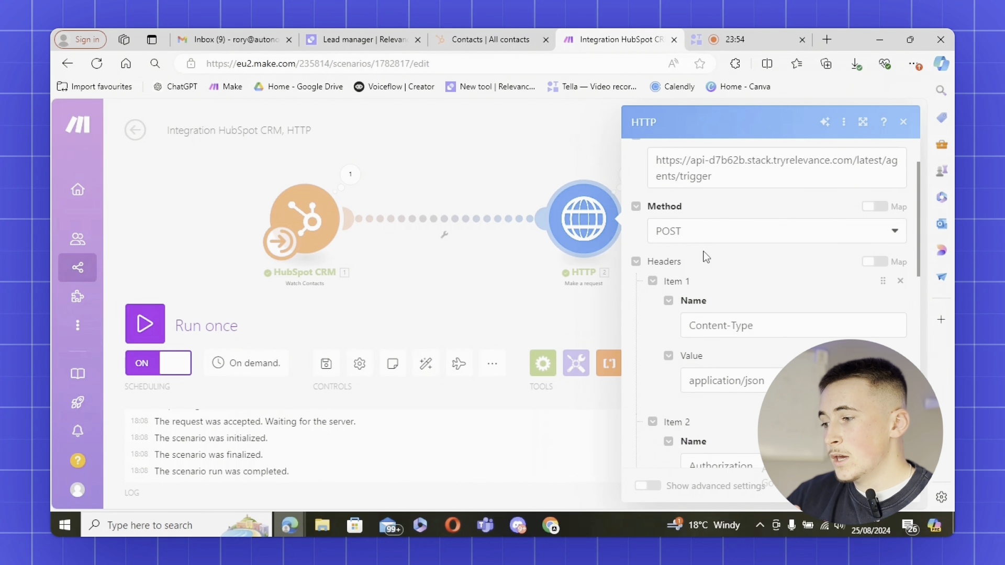
scroll(721, 318, down, 3)
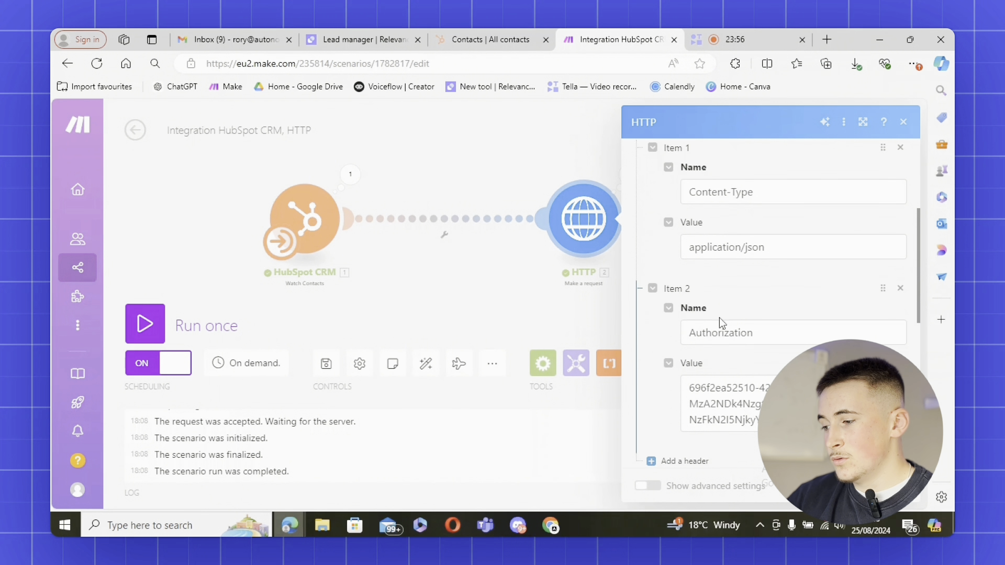
scroll(719, 318, down, 2)
click(701, 393)
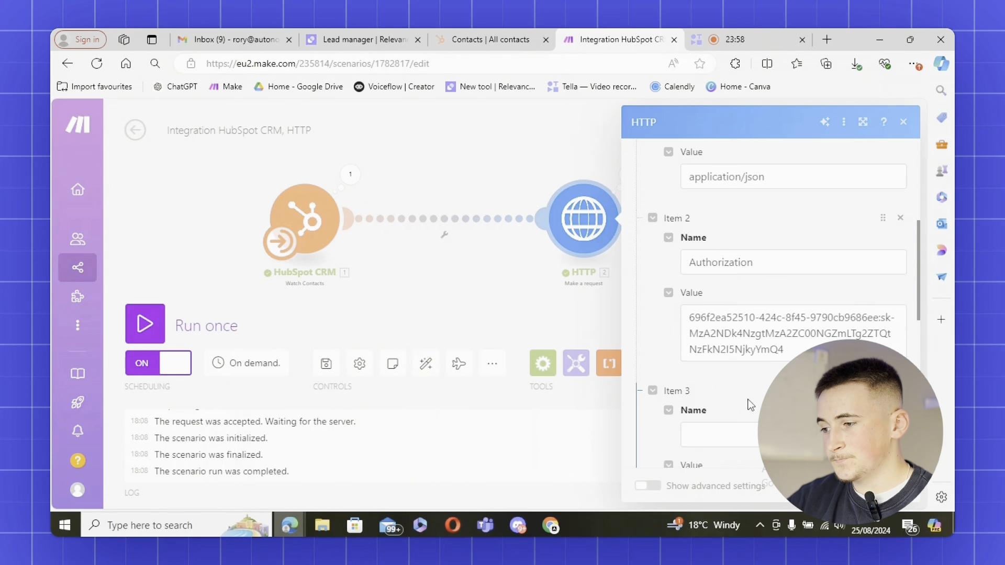
scroll(733, 340, down, 2)
click(900, 263)
scroll(717, 322, up, 4)
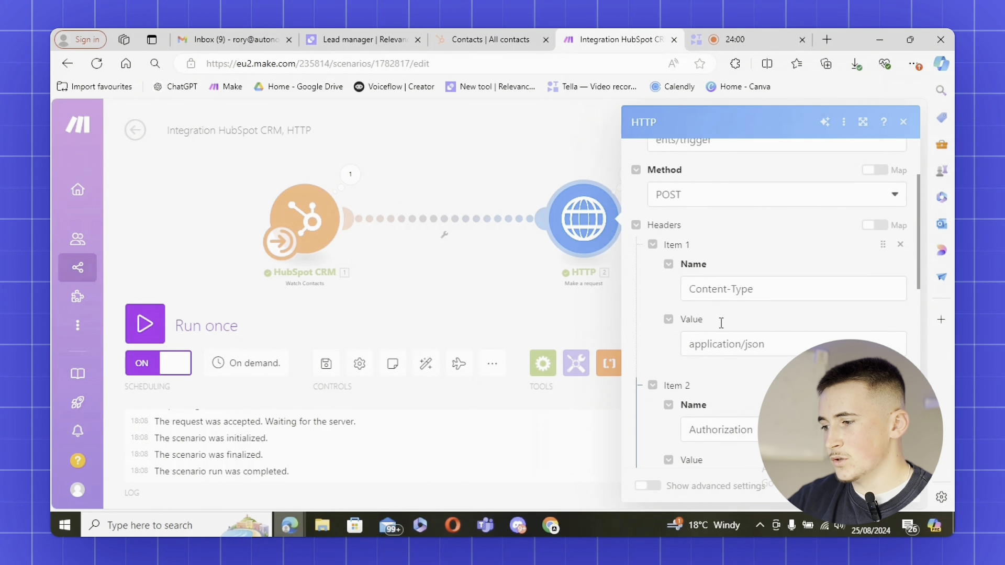
scroll(730, 321, down, 1)
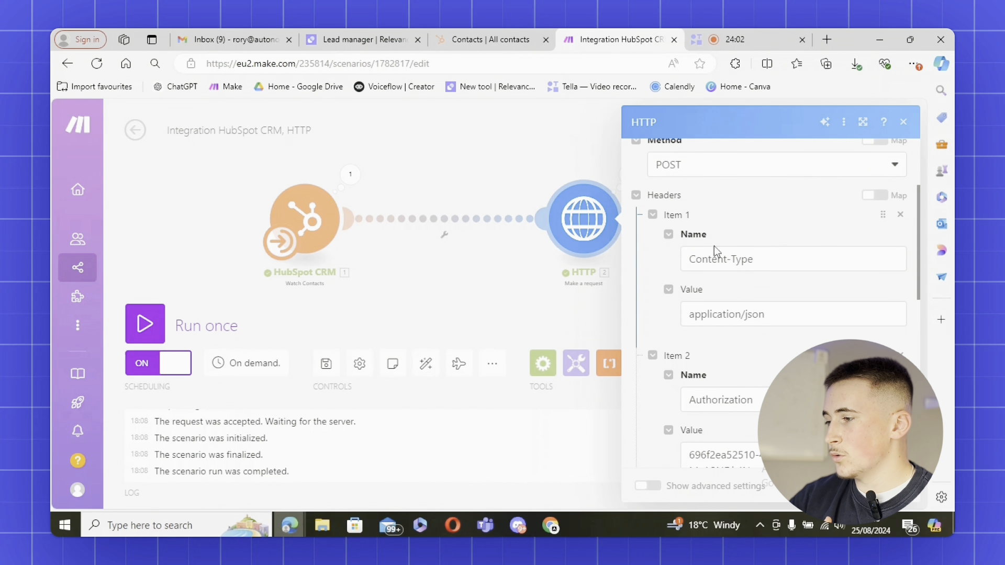
Check the Content-Type application/json and Authorization headers against Relevance AI's sample curl
click(366, 43)
scroll(515, 324, down, 6)
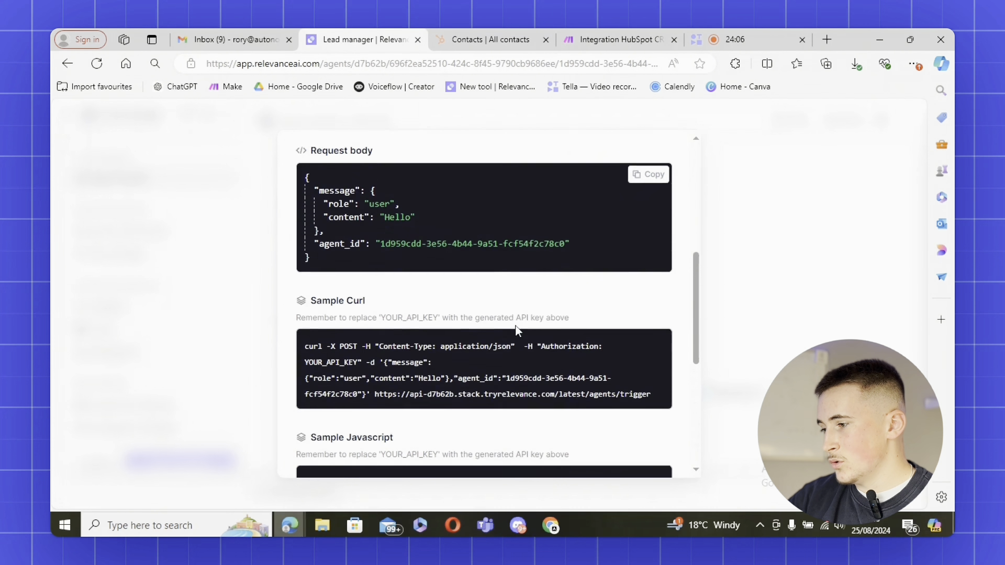
scroll(515, 330, down, 2)
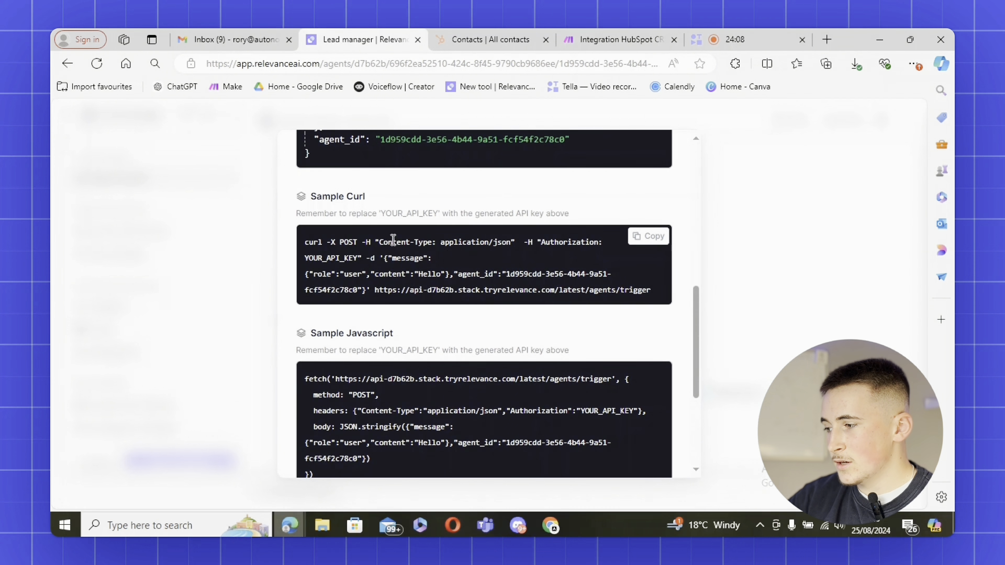
drag(379, 241, 431, 243)
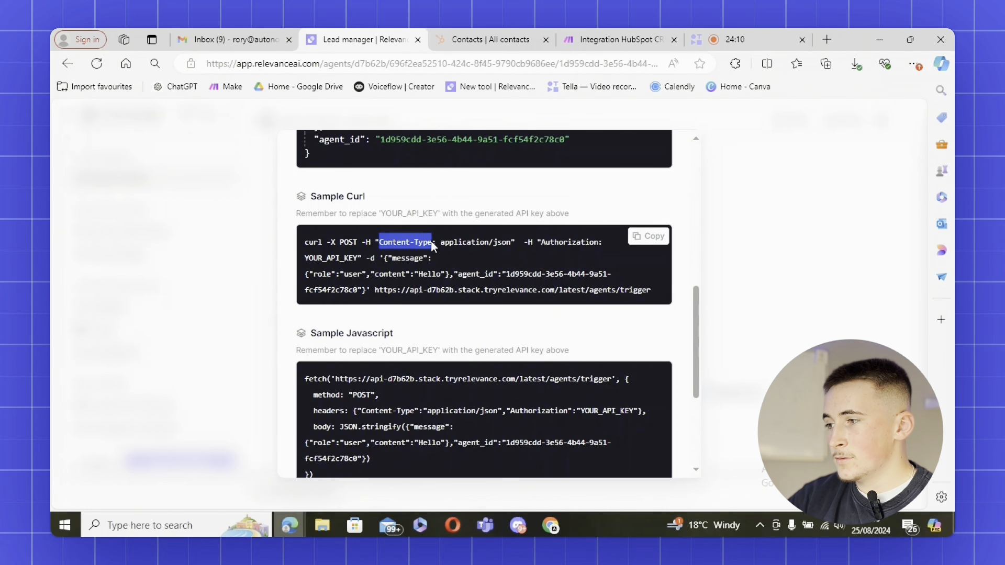
click(618, 39)
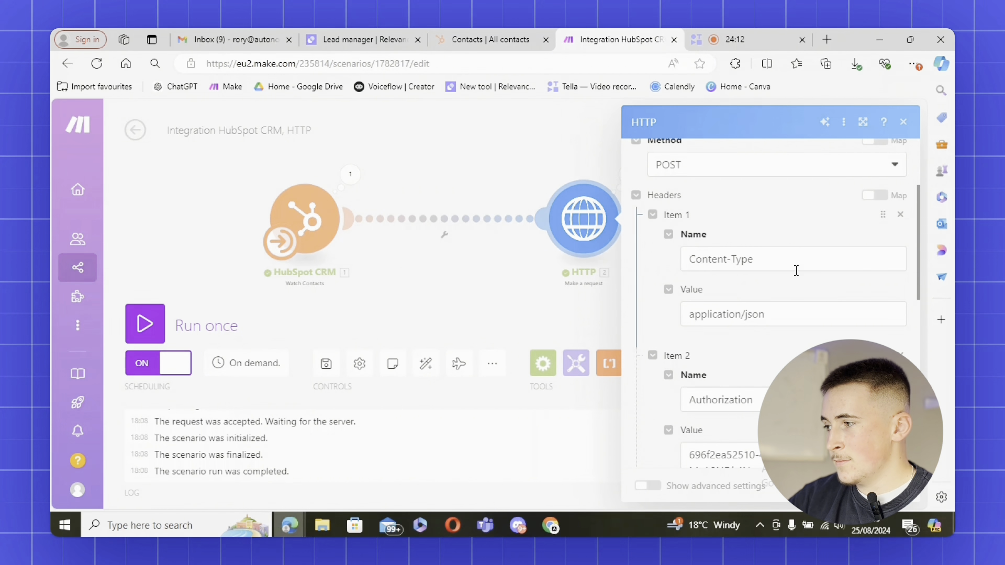
click(339, 39)
drag(445, 241, 490, 243)
click(593, 45)
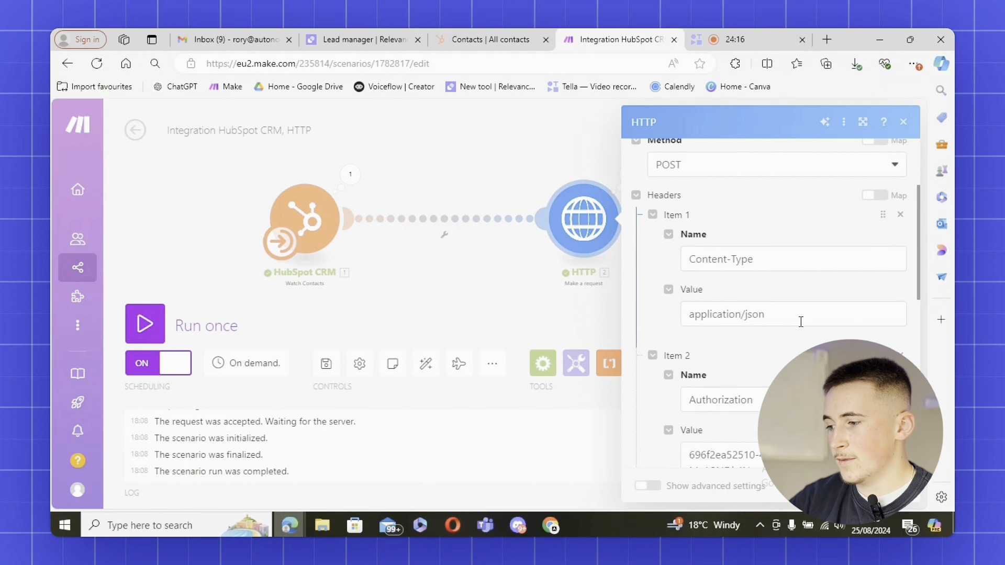
scroll(801, 322, down, 2)
click(358, 41)
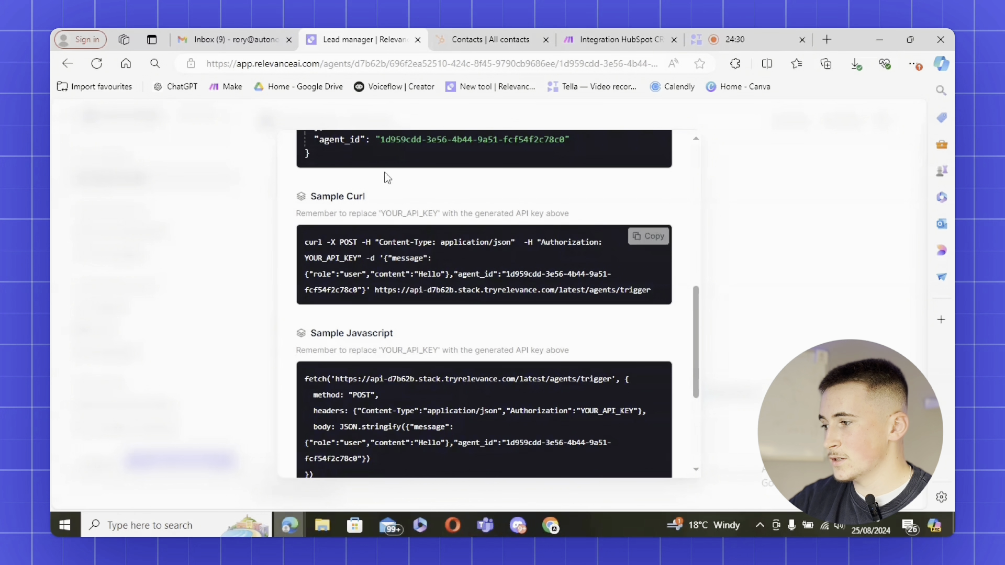
drag(302, 256, 361, 258)
click(457, 267)
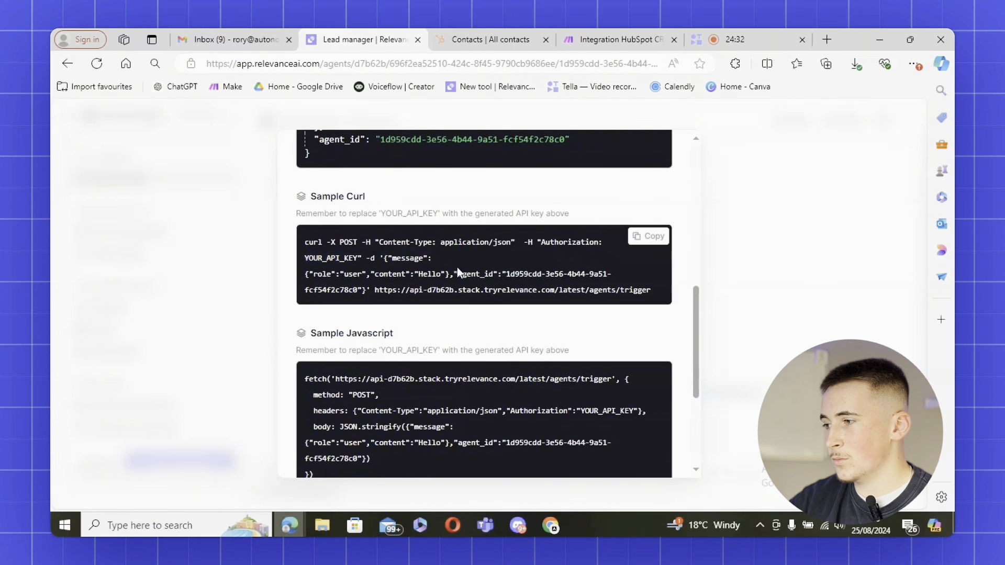
click(598, 46)
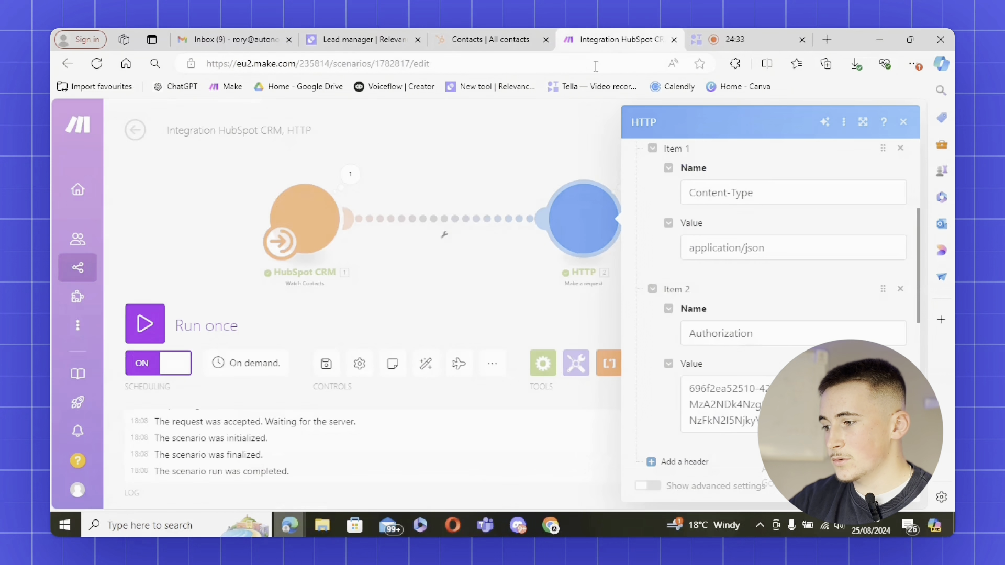
Verify the Authorization header against the API page and keep JSON as content type
click(769, 335)
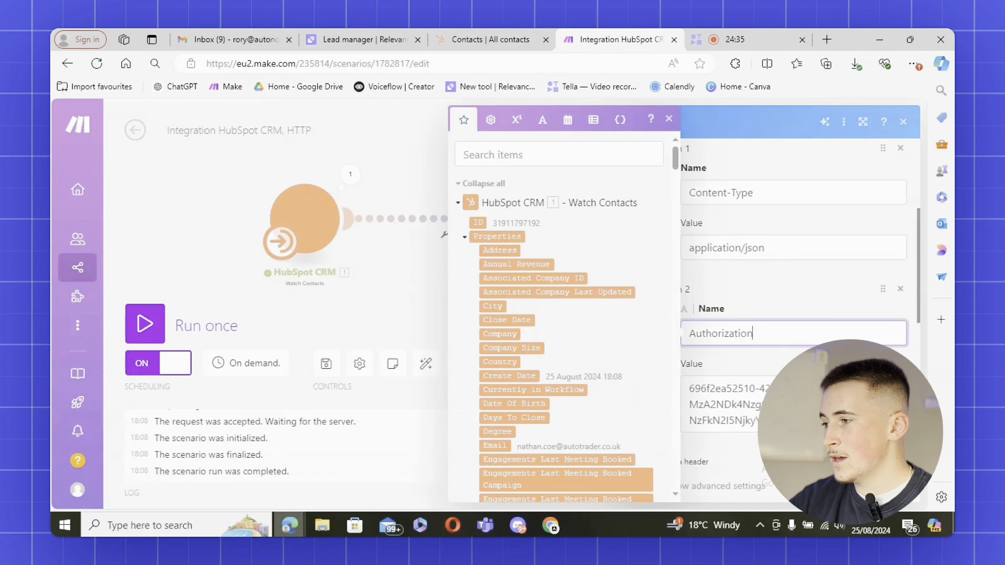
click(362, 40)
scroll(455, 164, up, 10)
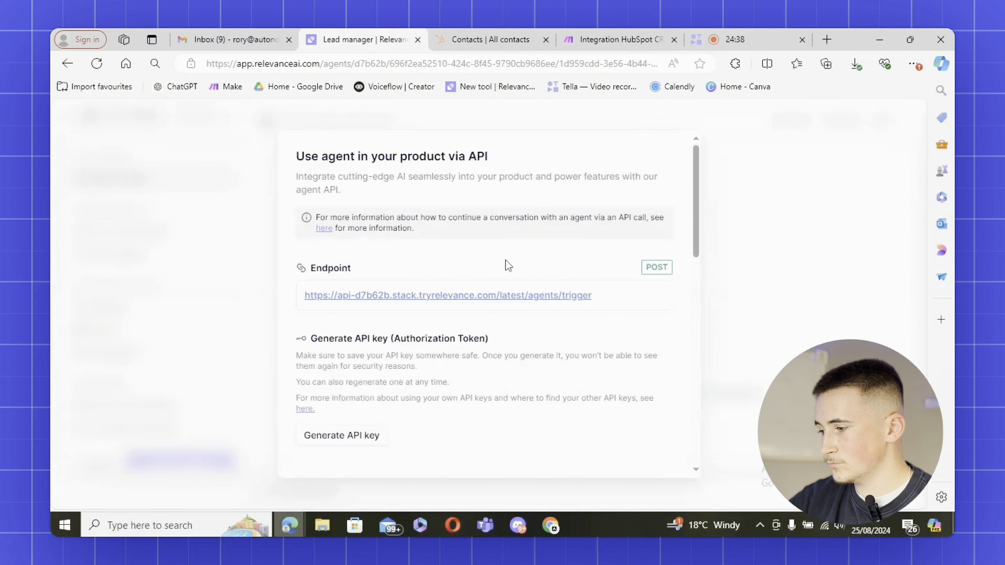
scroll(508, 266, down, 1)
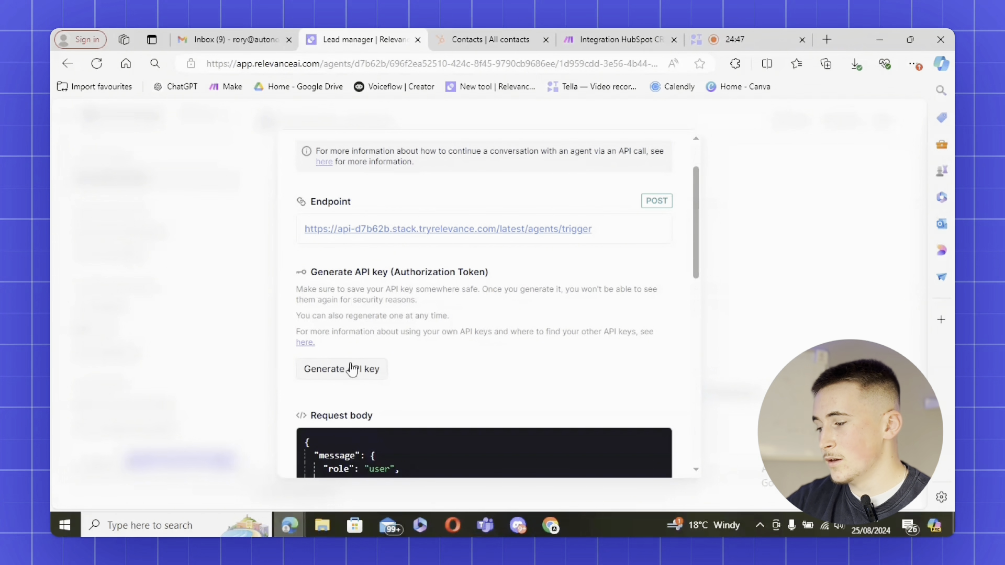
click(607, 39)
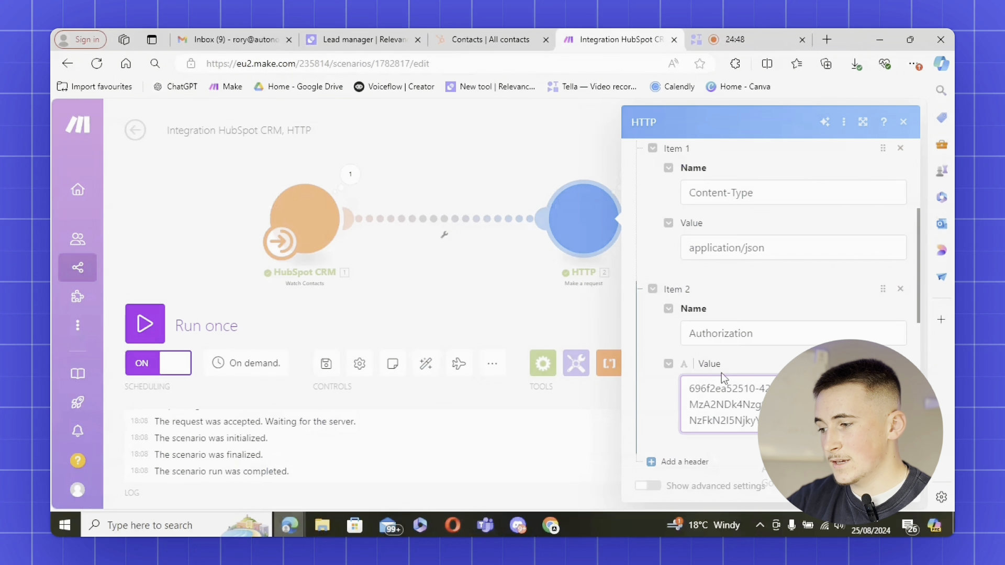
scroll(717, 366, down, 3)
scroll(714, 363, down, 4)
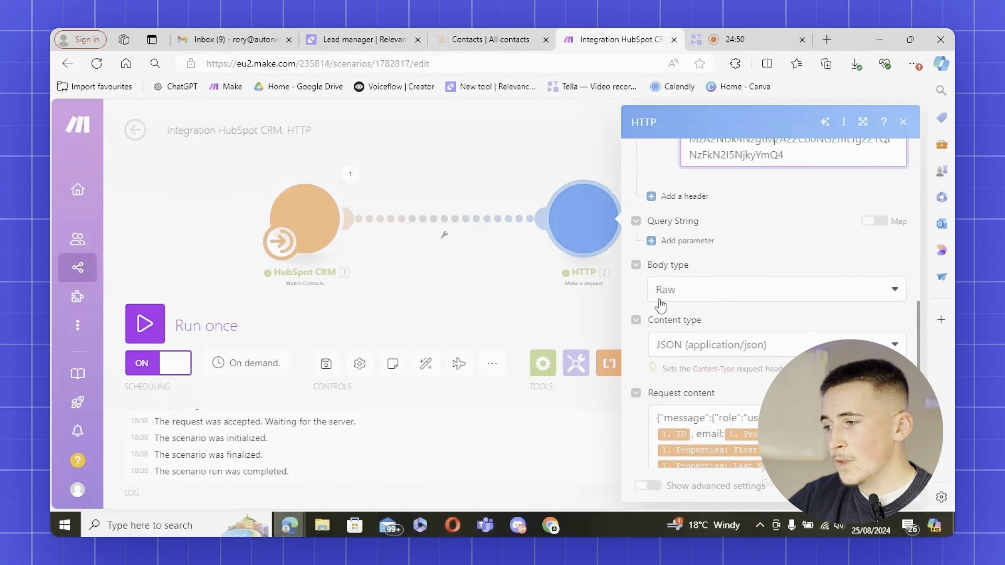
scroll(681, 307, up, 1)
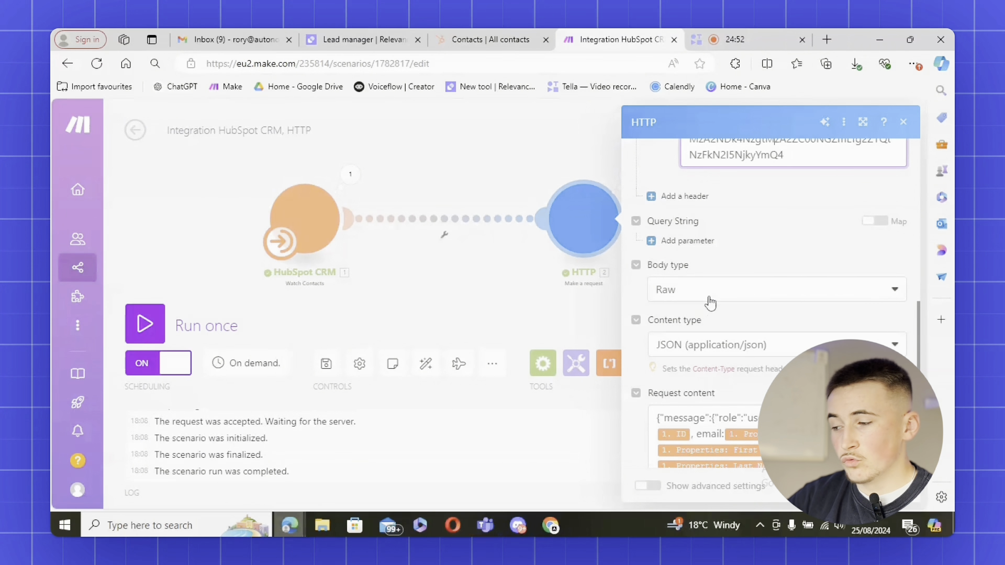
click(762, 350)
click(895, 343)
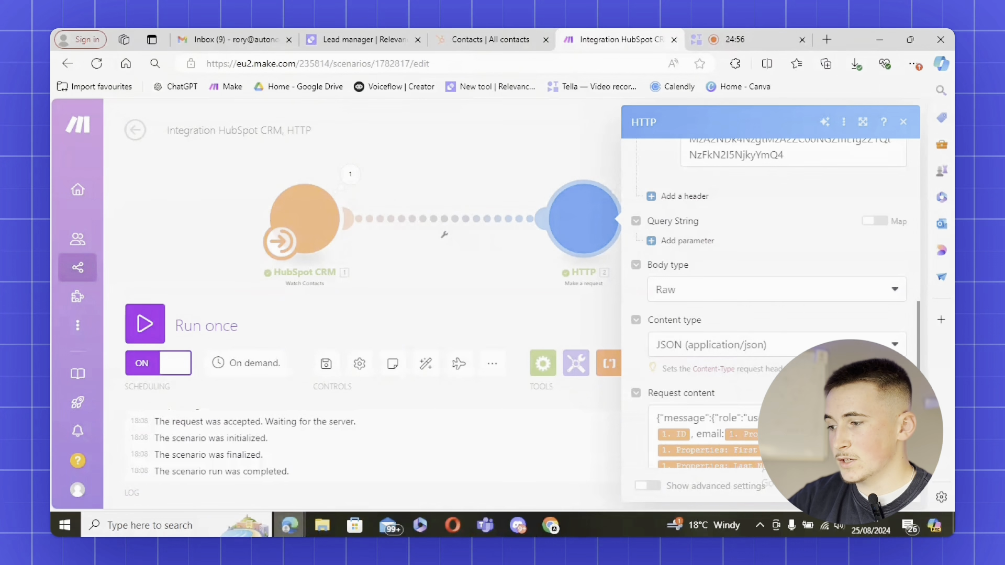
scroll(651, 319, down, 3)
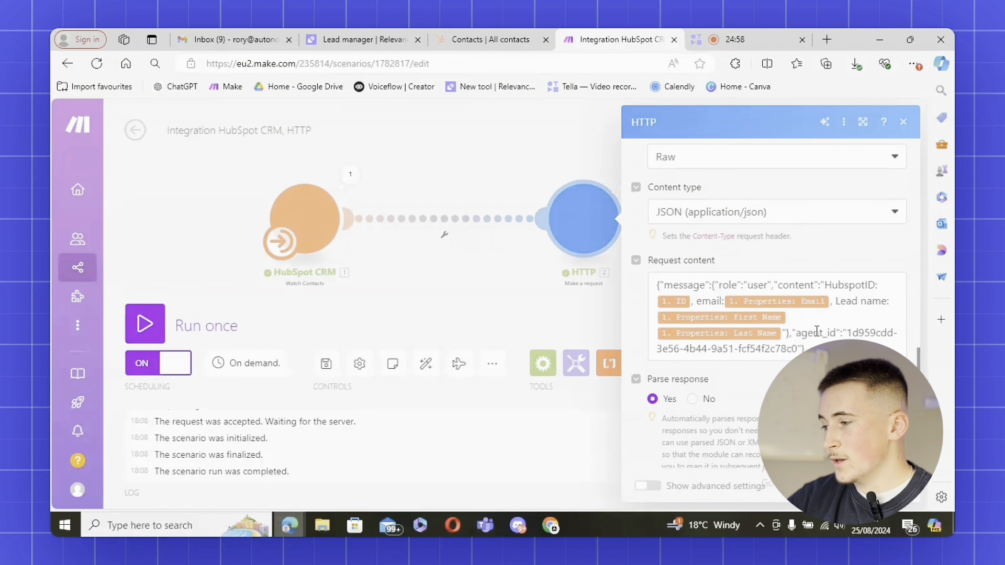
Copy the sample request body with its message and content from Relevance AI
click(360, 42)
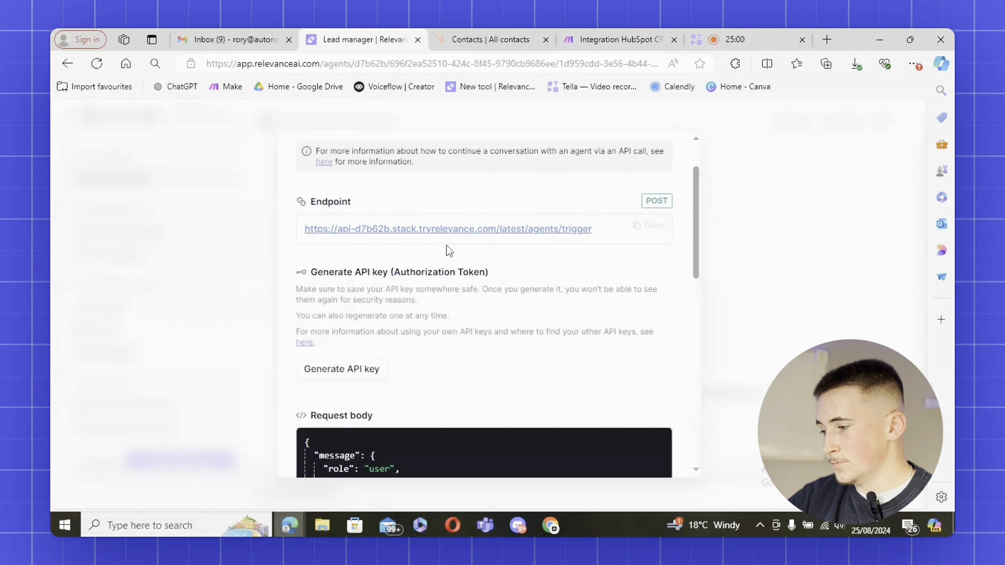
scroll(448, 251, down, 8)
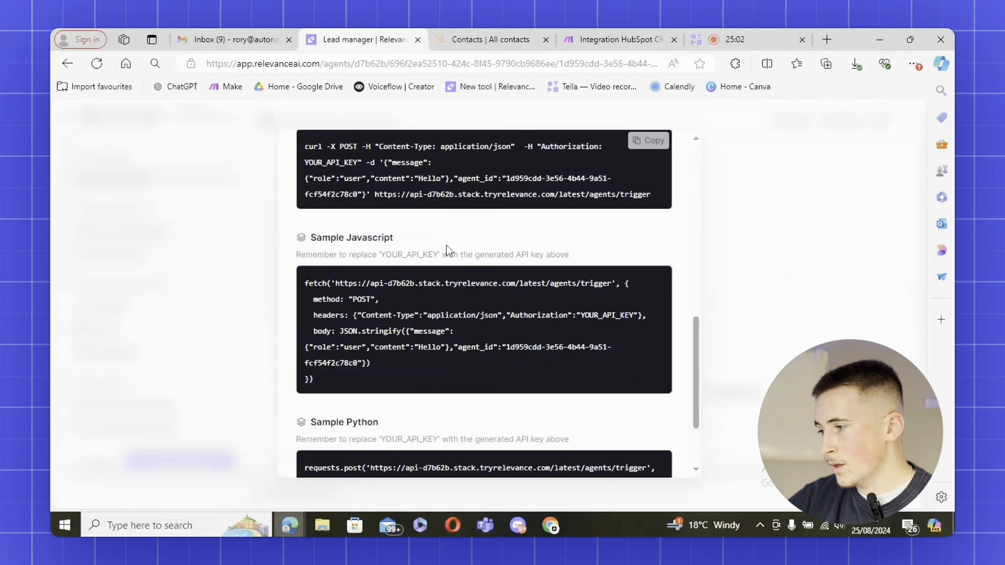
scroll(449, 246, up, 6)
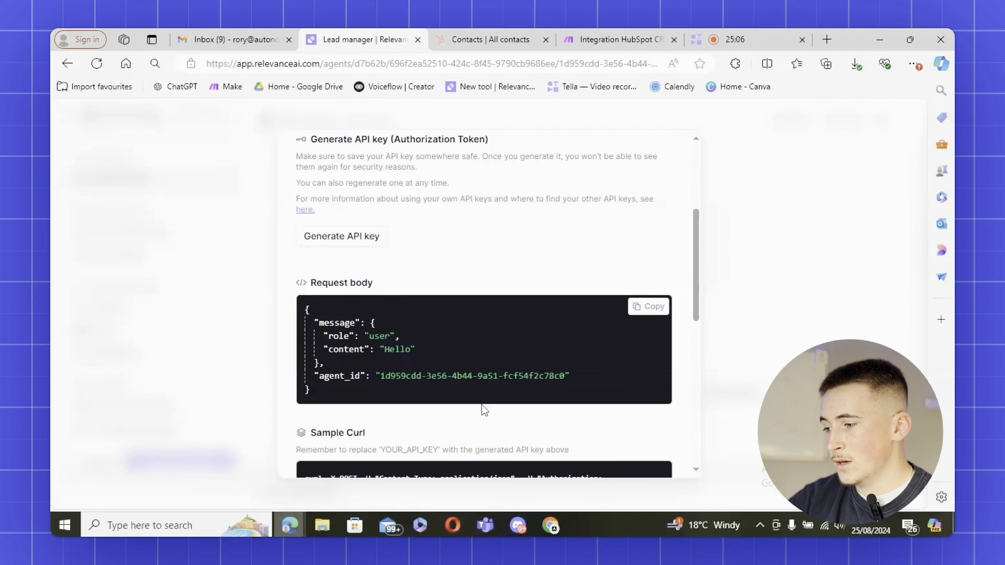
click(652, 307)
click(623, 38)
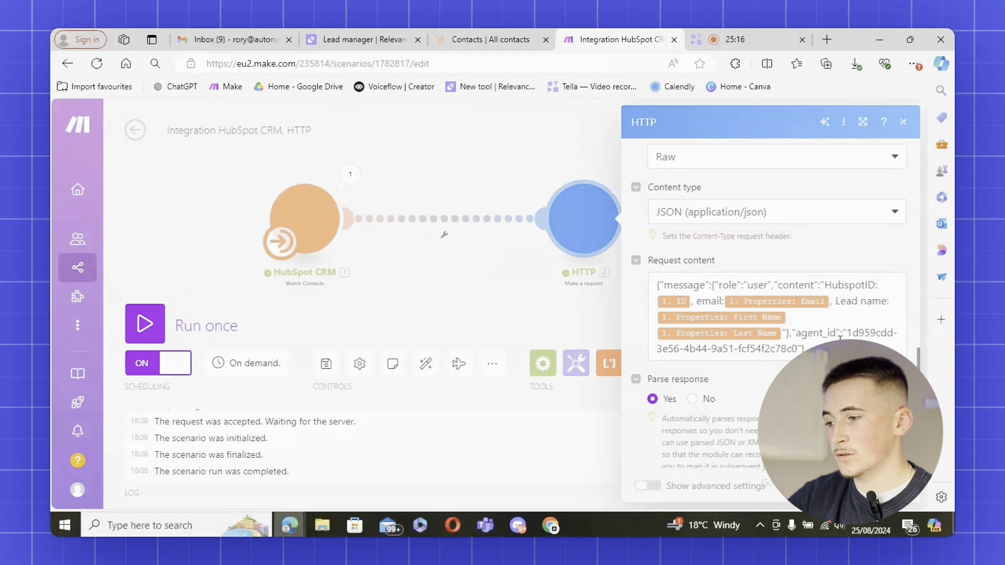
click(362, 39)
drag(319, 323, 412, 351)
click(433, 361)
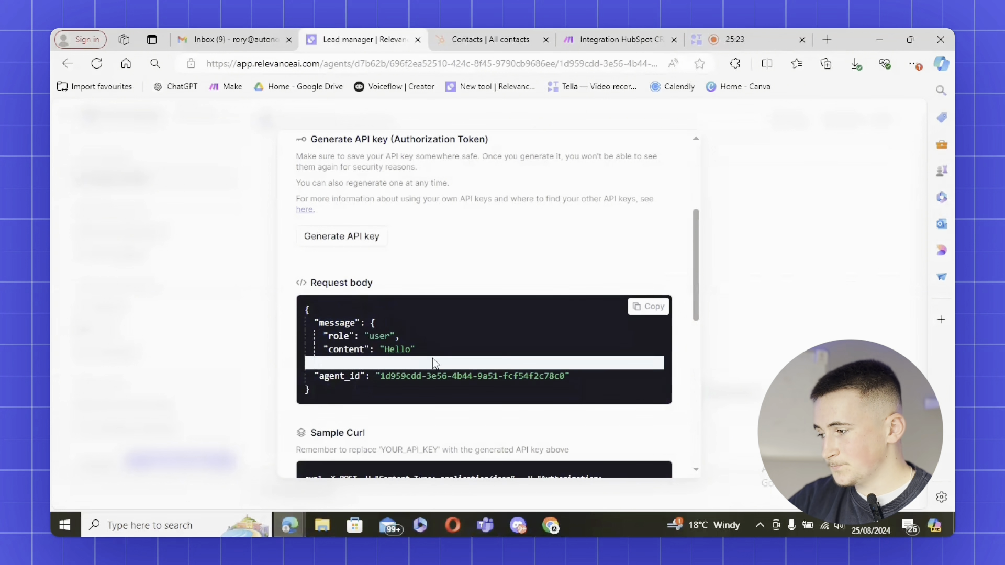
click(579, 46)
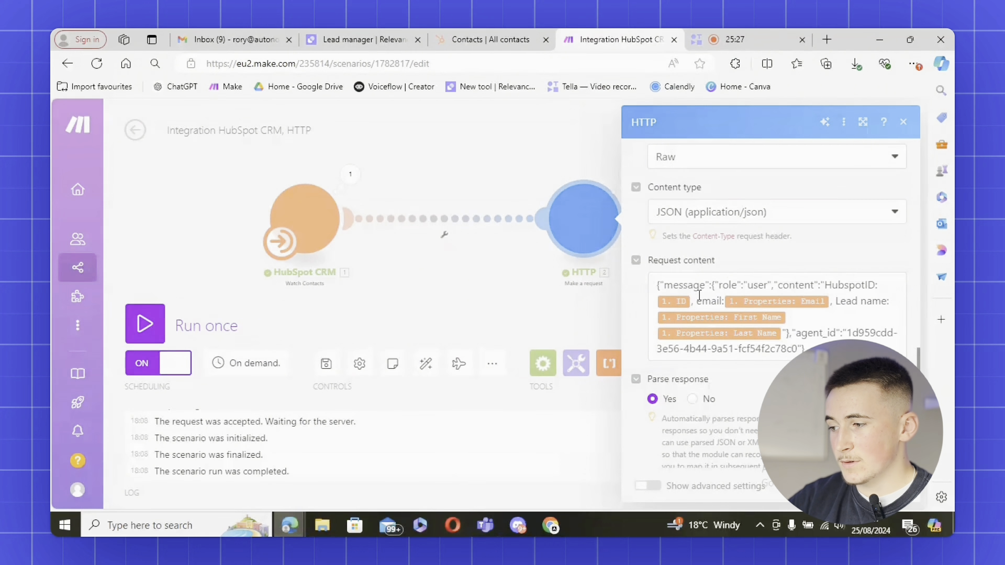
Map HubspotID, the 1. ID item and Lead name into the request content JSON
drag(661, 285, 783, 289)
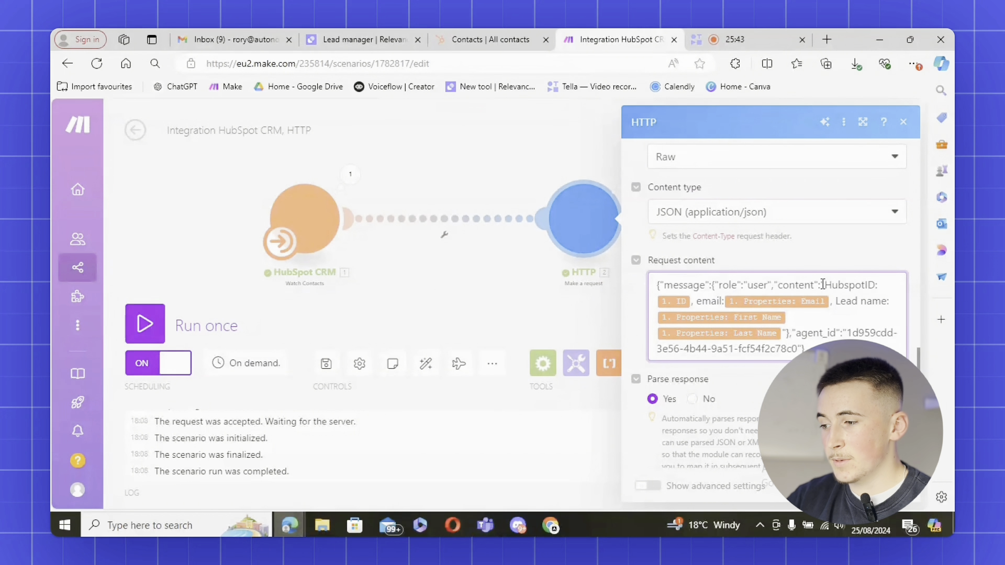
drag(824, 285, 878, 285)
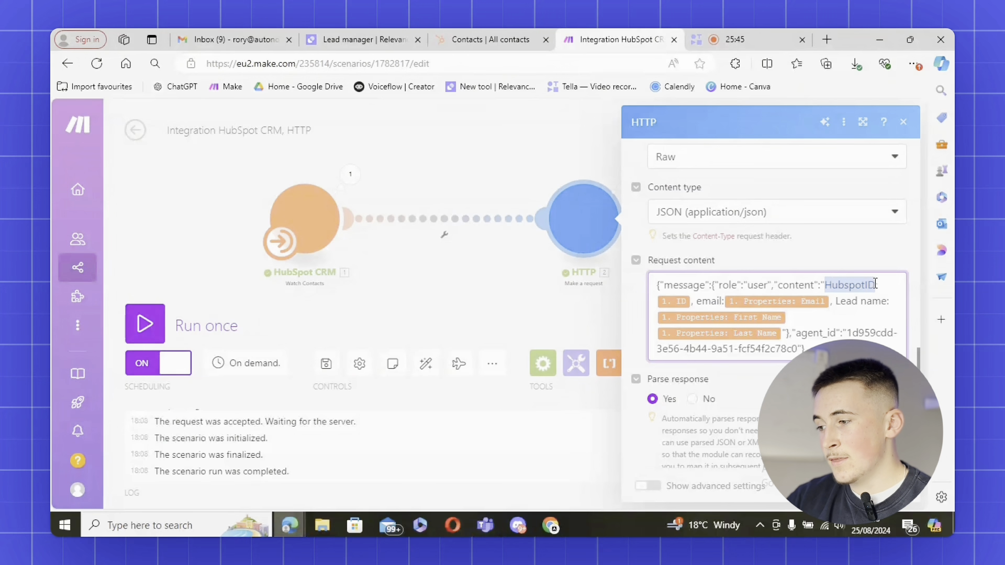
click(878, 285)
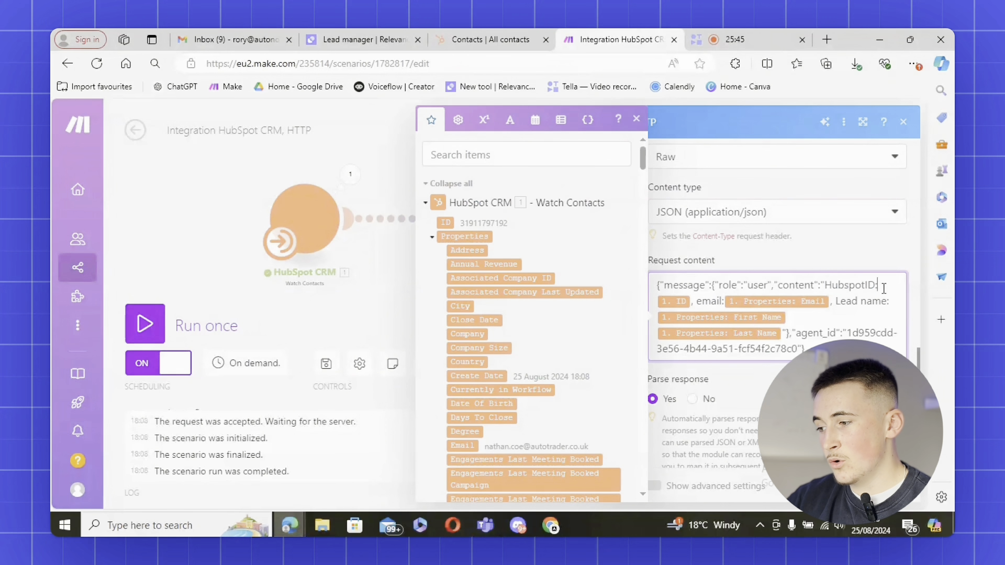
click(693, 302)
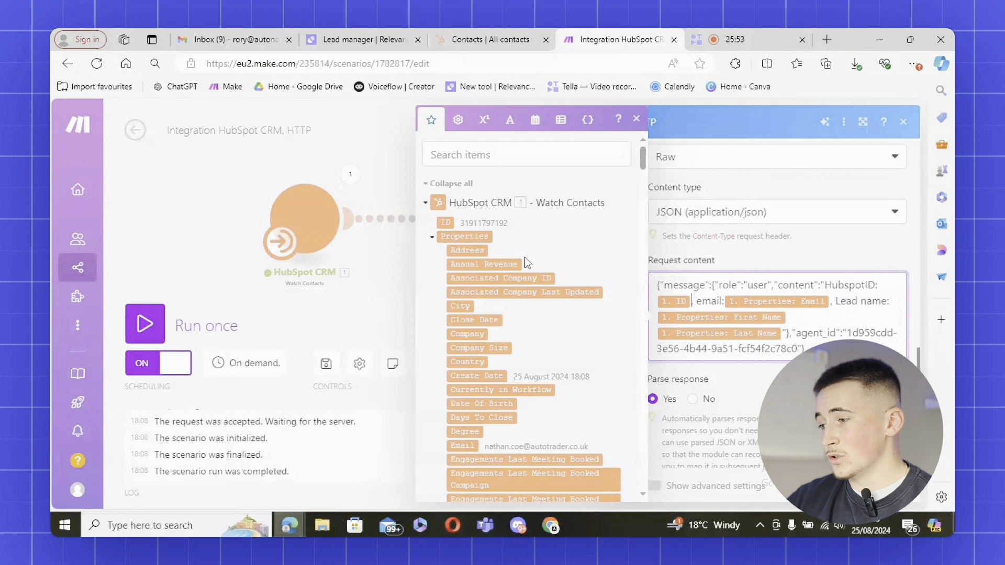
scroll(514, 261, down, 2)
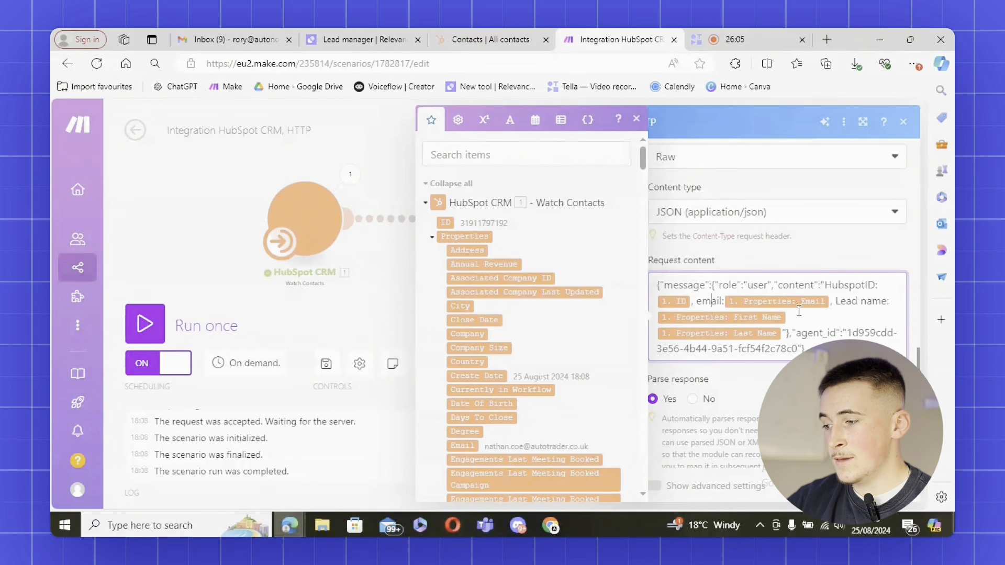
click(833, 301)
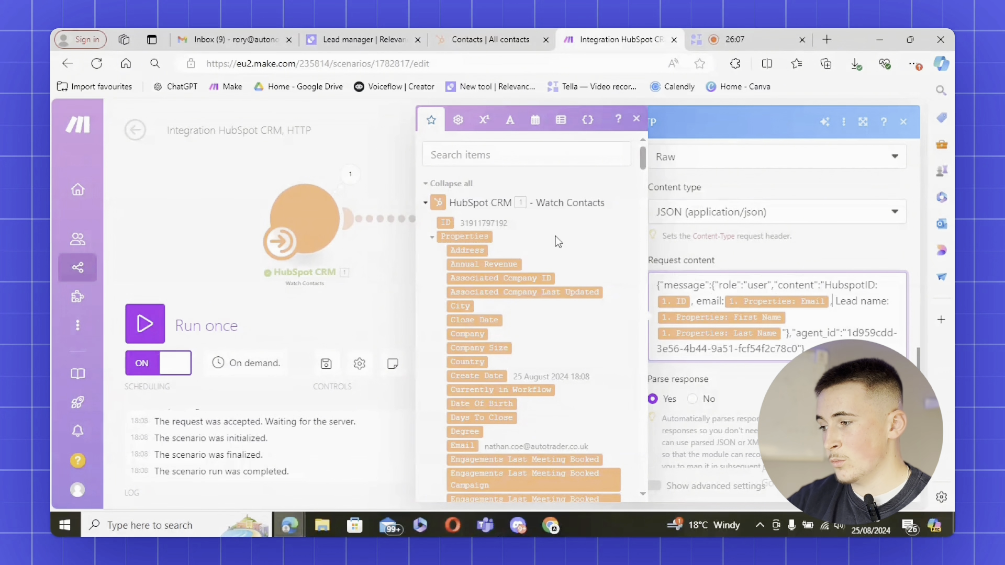
scroll(555, 218, down, 3)
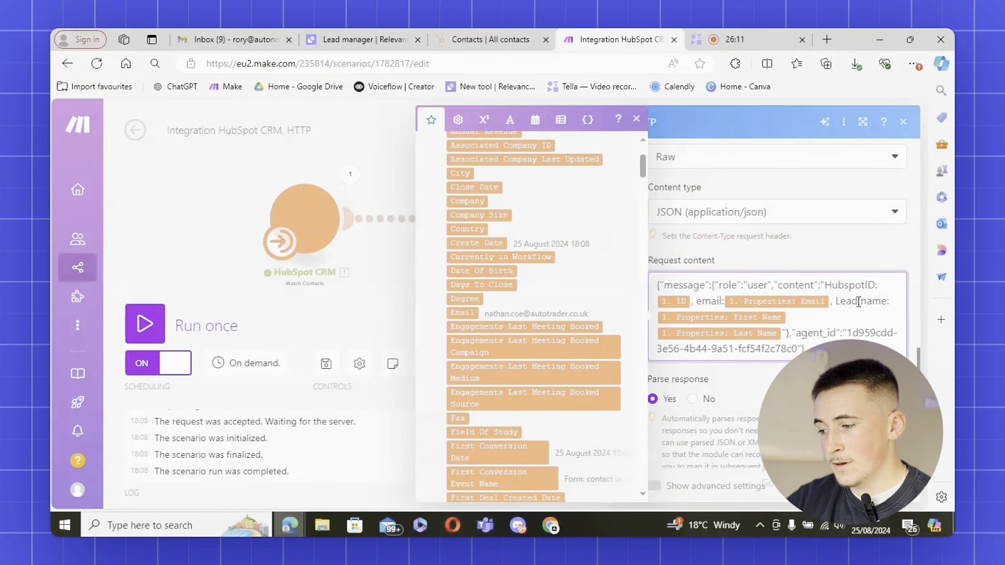
click(652, 400)
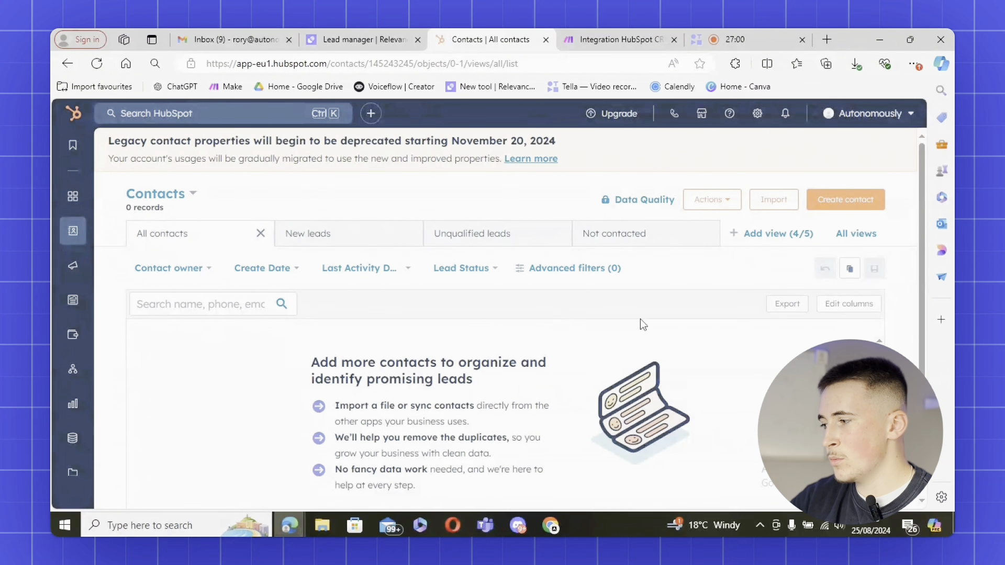
Open the share options for the contact us form in HubSpot Forms
mouse_move(54, 262)
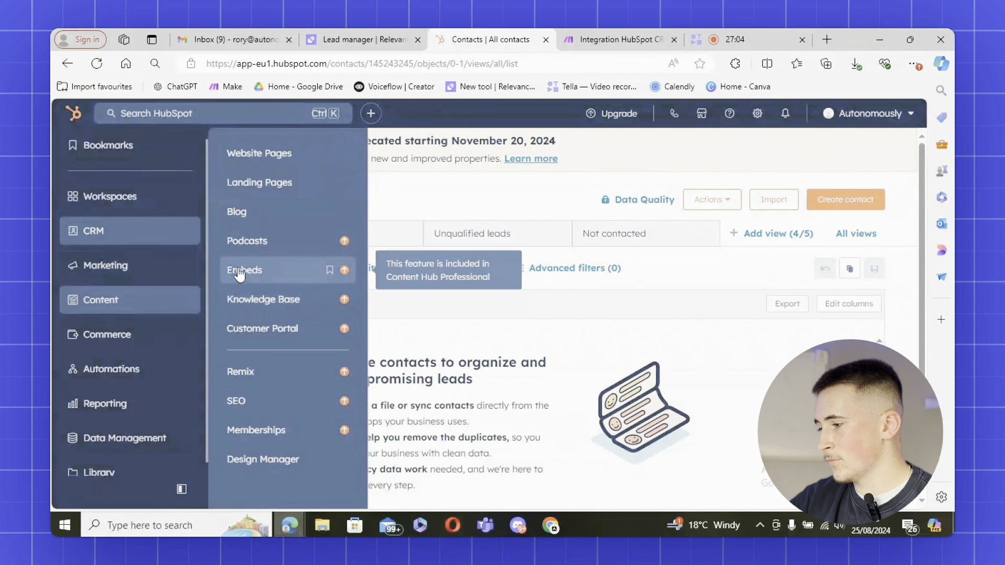
mouse_move(156, 273)
click(259, 272)
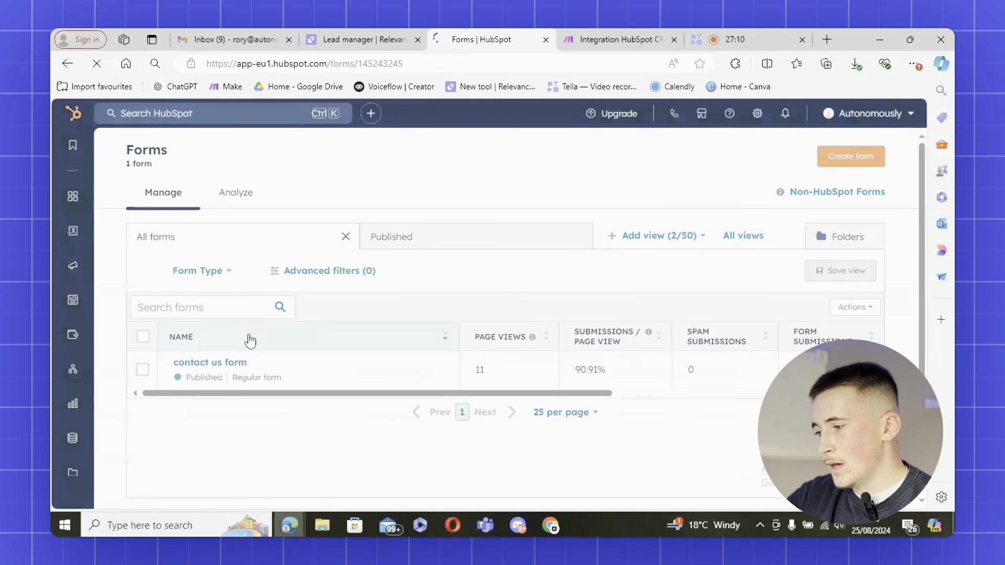
scroll(247, 367, down, 1)
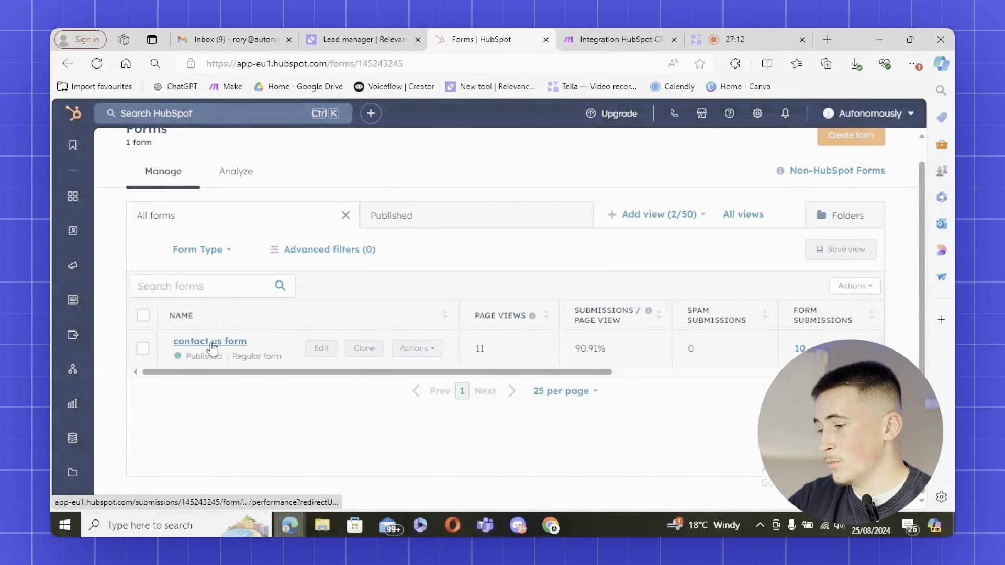
click(414, 348)
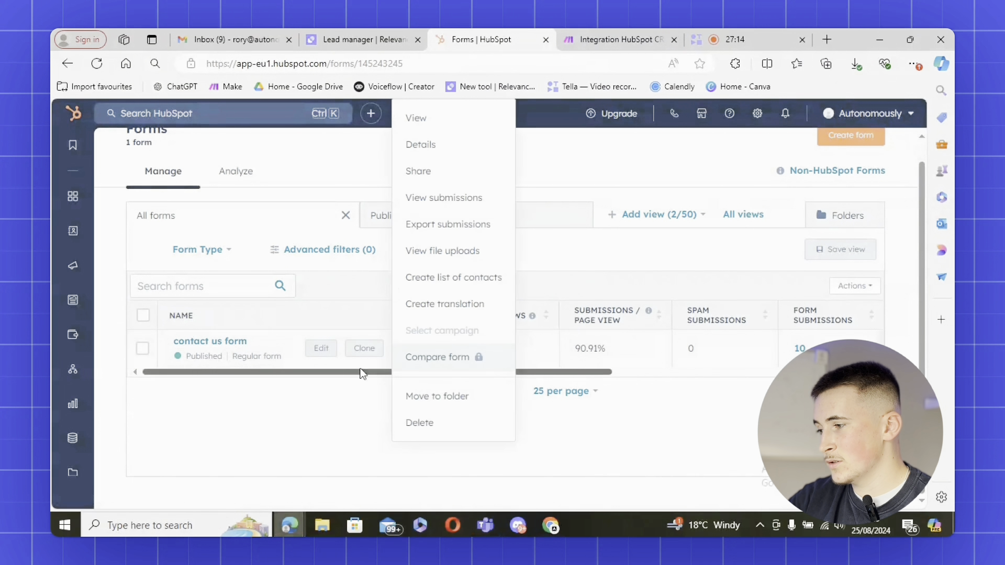
click(415, 168)
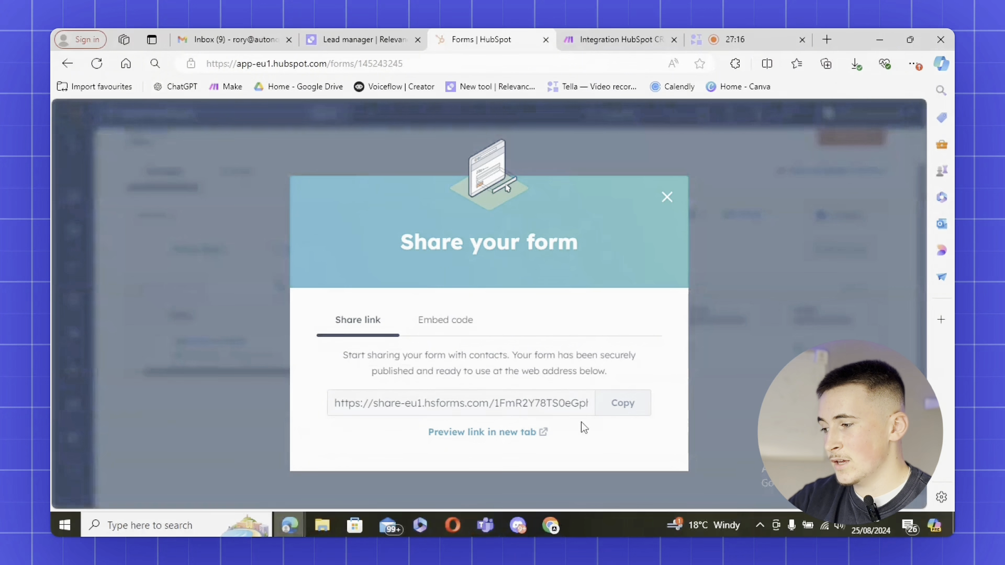
click(467, 328)
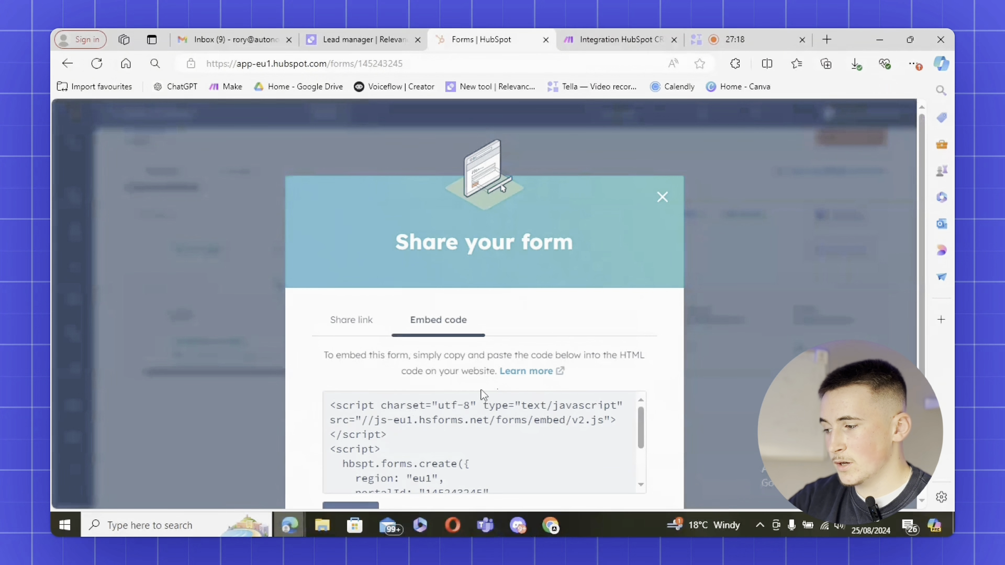
Open the live contact us form in a new tab and submit a test lead
scroll(482, 394, down, 3)
scroll(644, 409, down, 2)
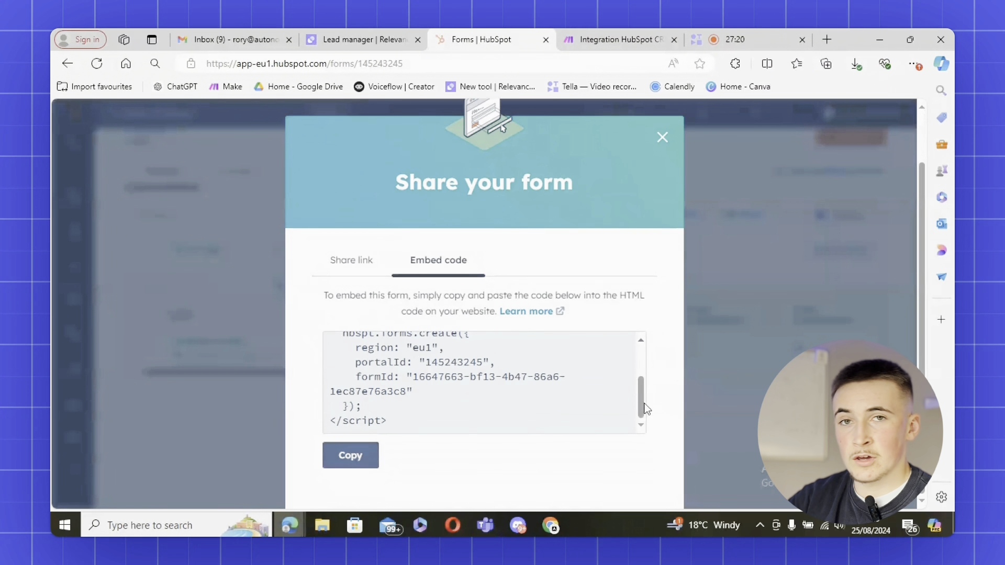
click(341, 262)
click(619, 404)
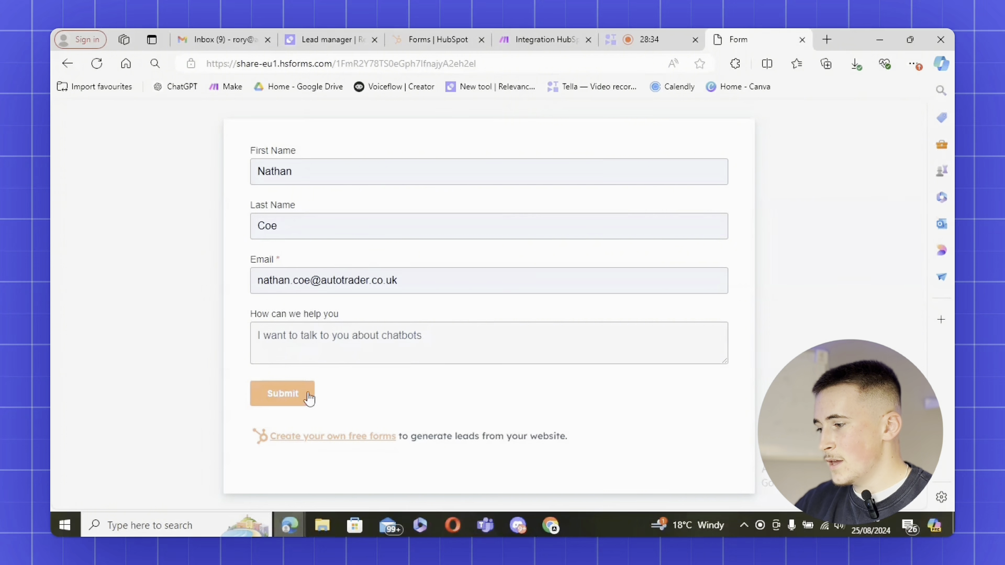
click(283, 394)
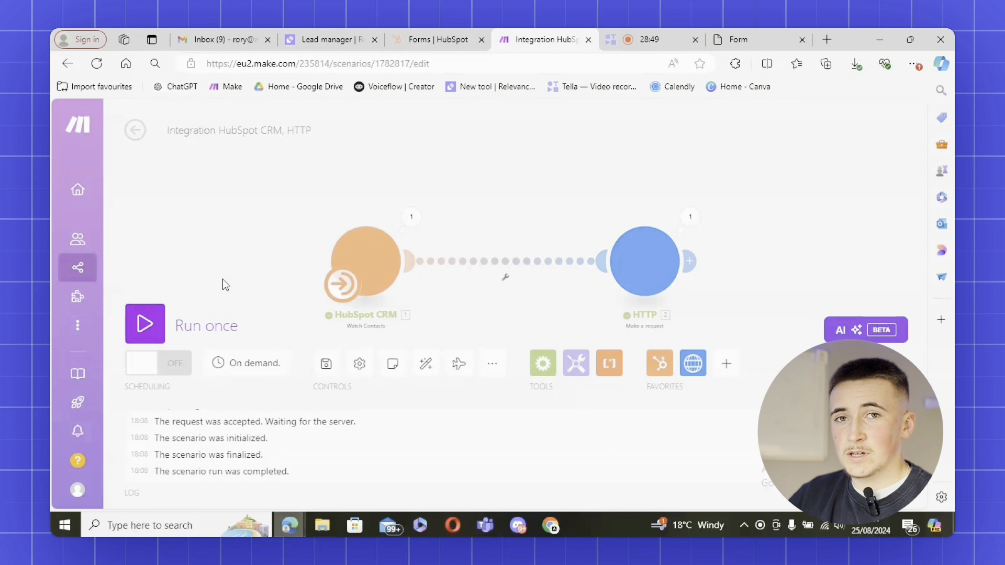
Run the HubSpot CRM to HTTP scenario once and watch both modules complete
click(145, 324)
scroll(489, 247, up, 3)
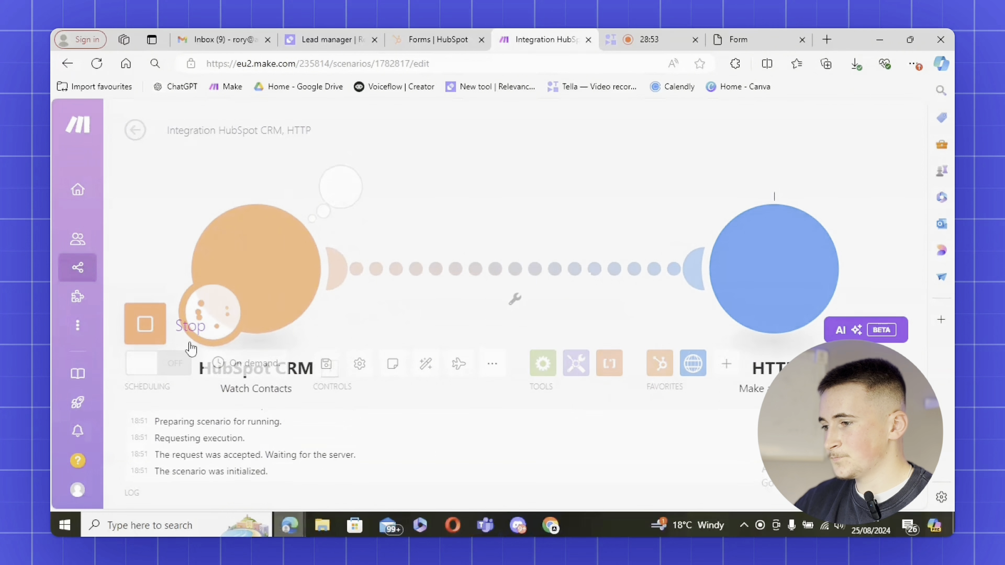
scroll(507, 220, down, 2)
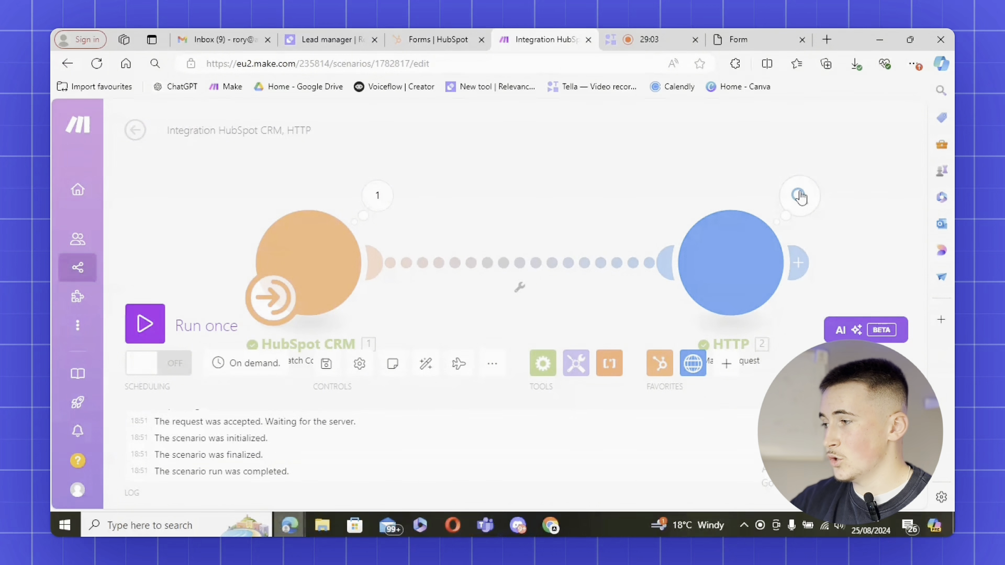
Open the newest Lead manager task and expand its 3 background steps
click(346, 41)
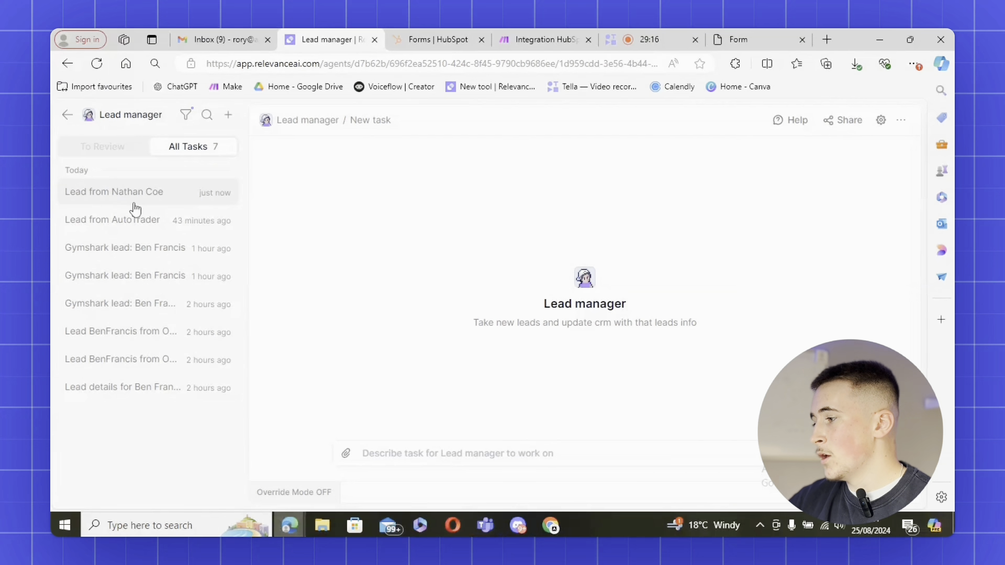
click(134, 201)
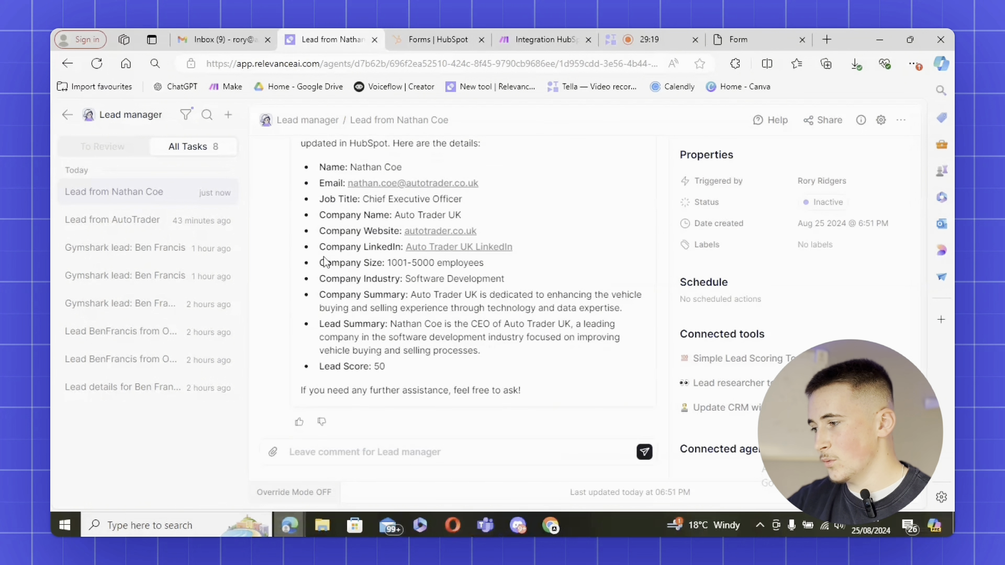
scroll(324, 261, up, 5)
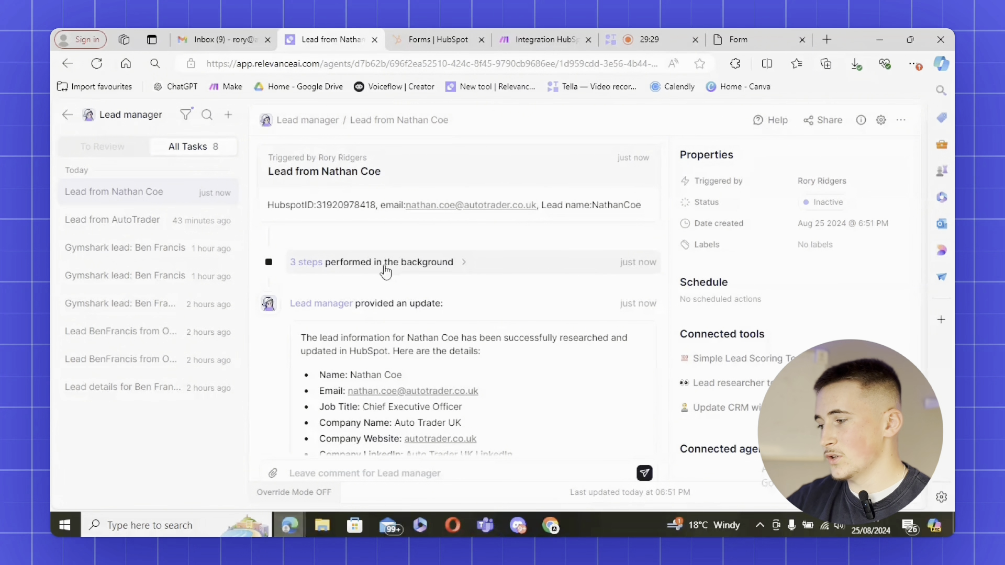
click(386, 267)
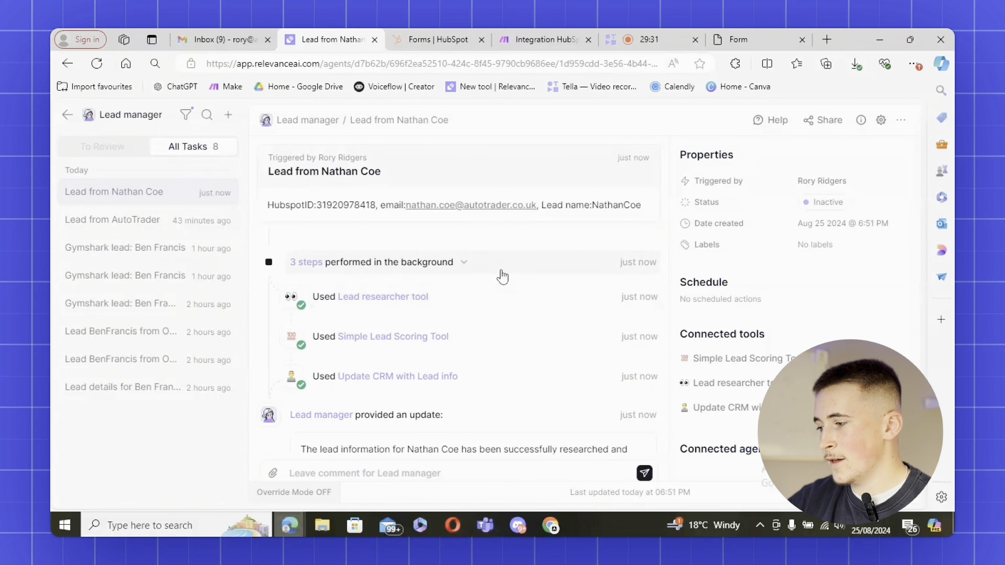
click(384, 308)
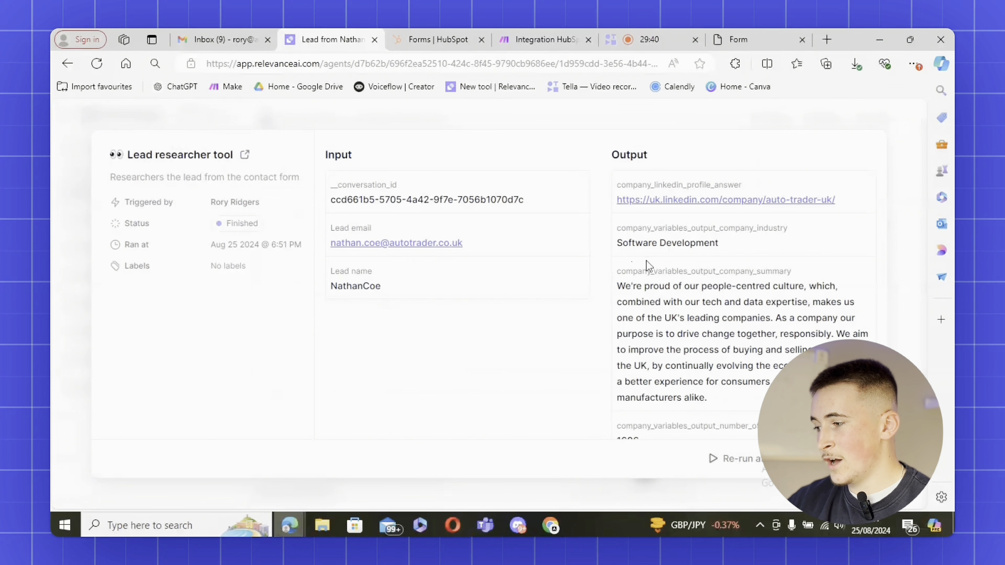
drag(343, 180, 459, 202)
click(528, 212)
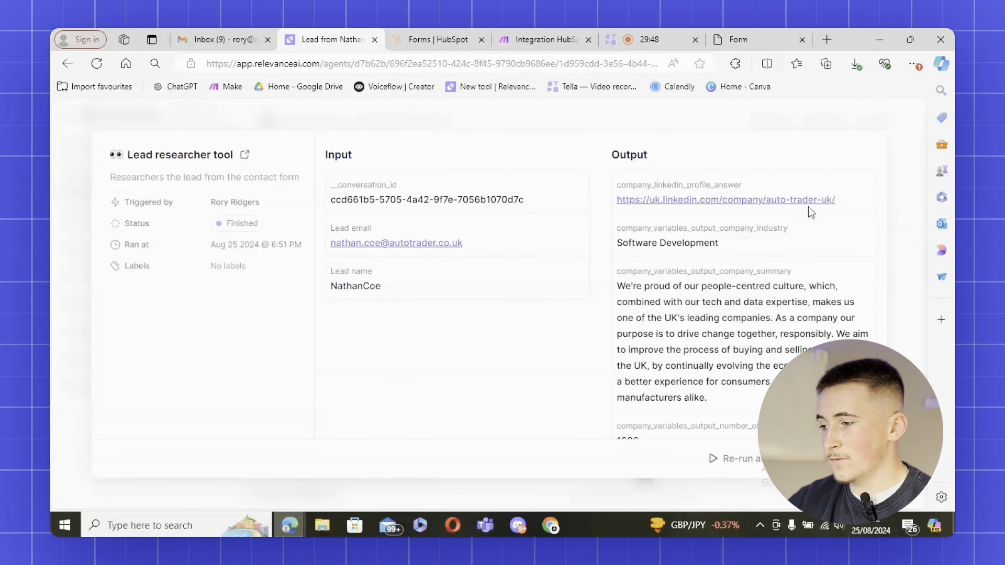
scroll(749, 226, down, 1)
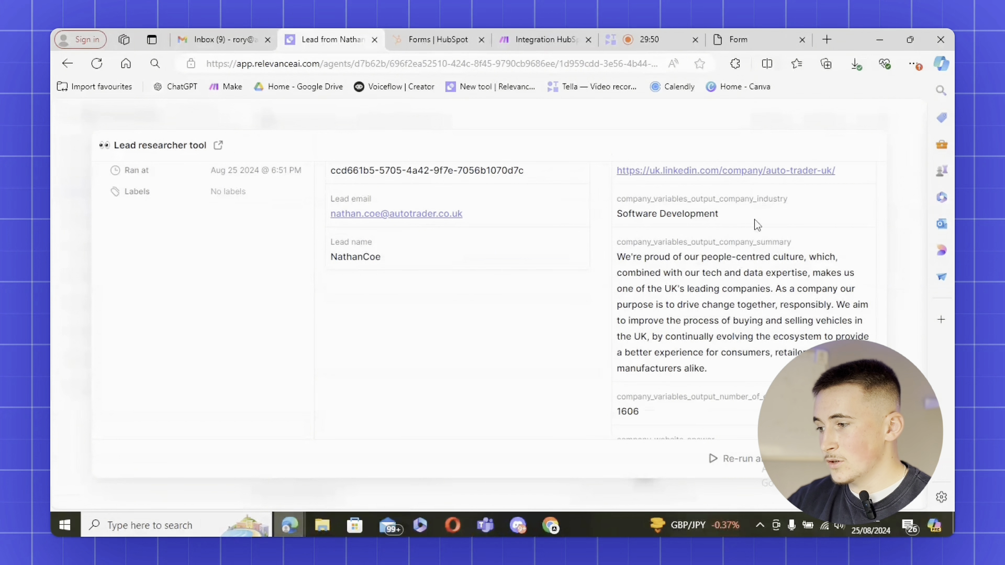
scroll(685, 236, down, 1)
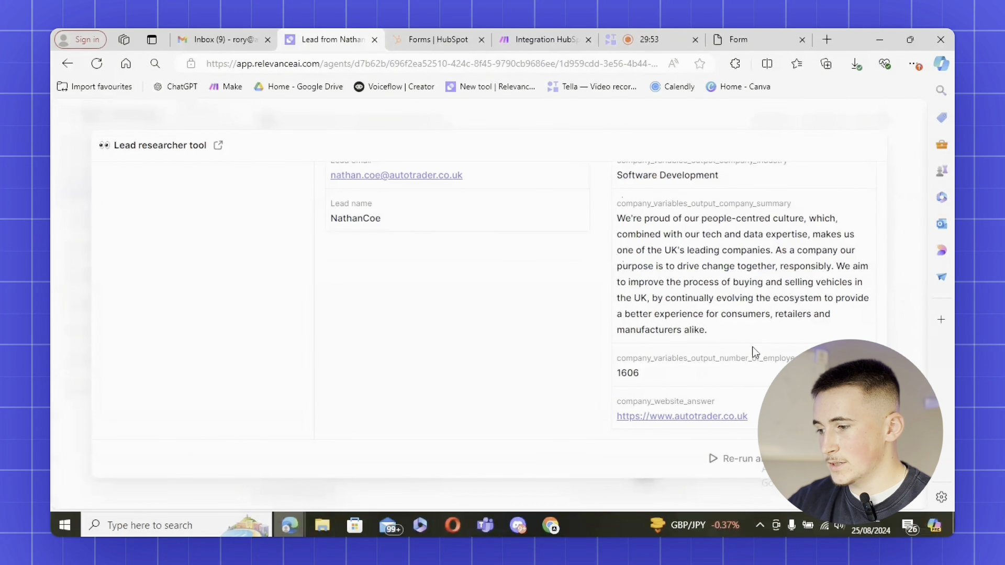
key(Escape)
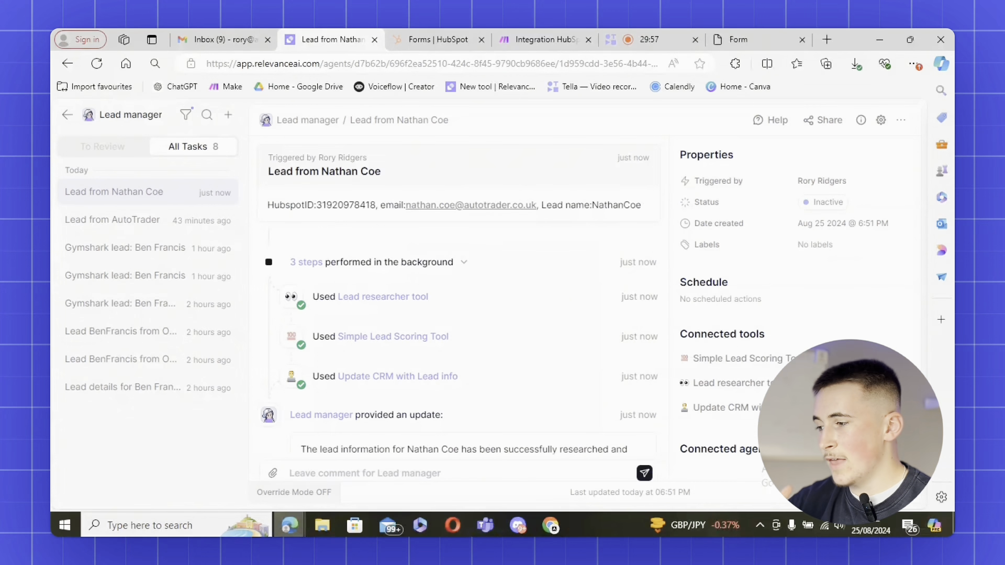
click(378, 339)
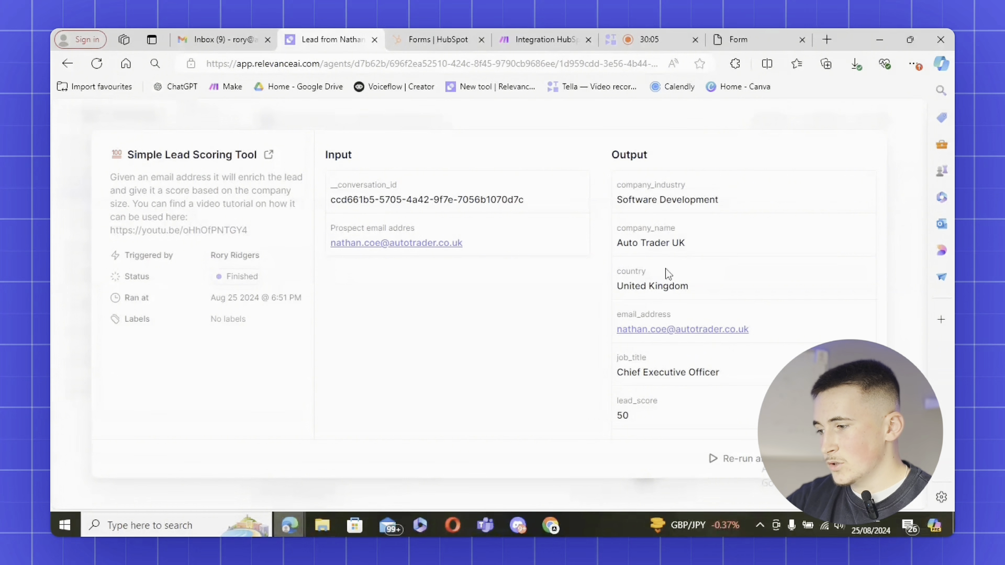
scroll(696, 306, down, 1)
scroll(640, 287, down, 1)
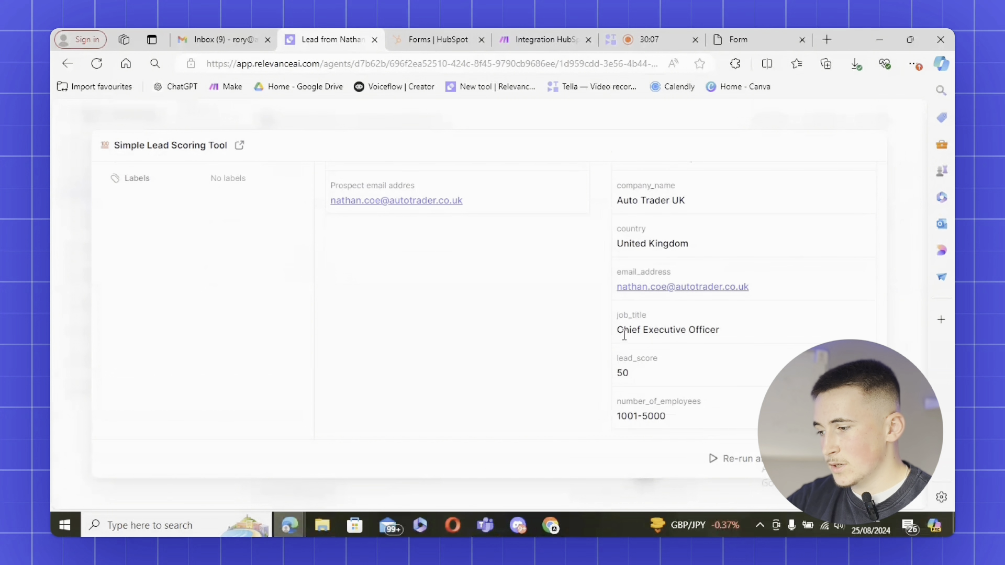
double_click(620, 374)
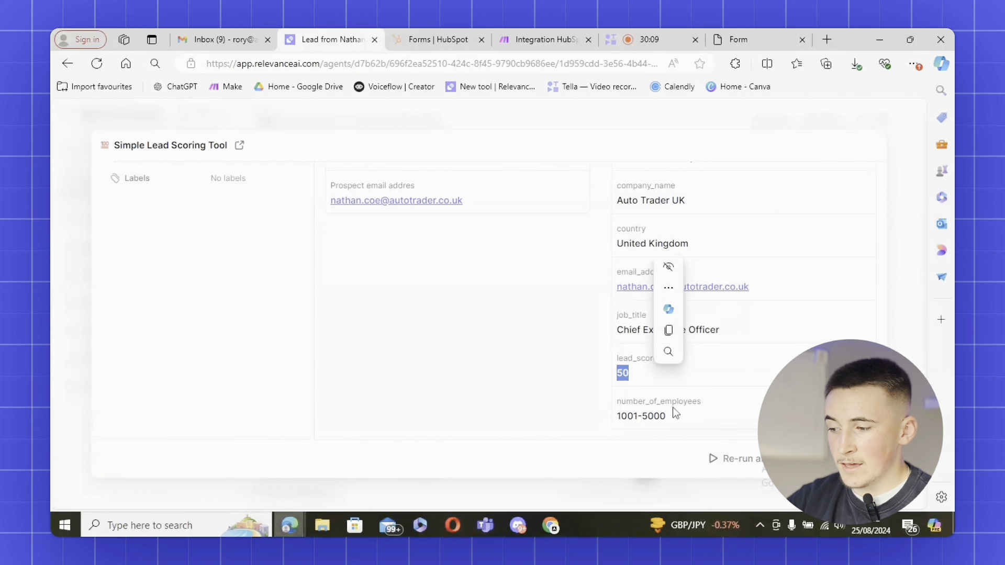
click(709, 423)
key(Escape)
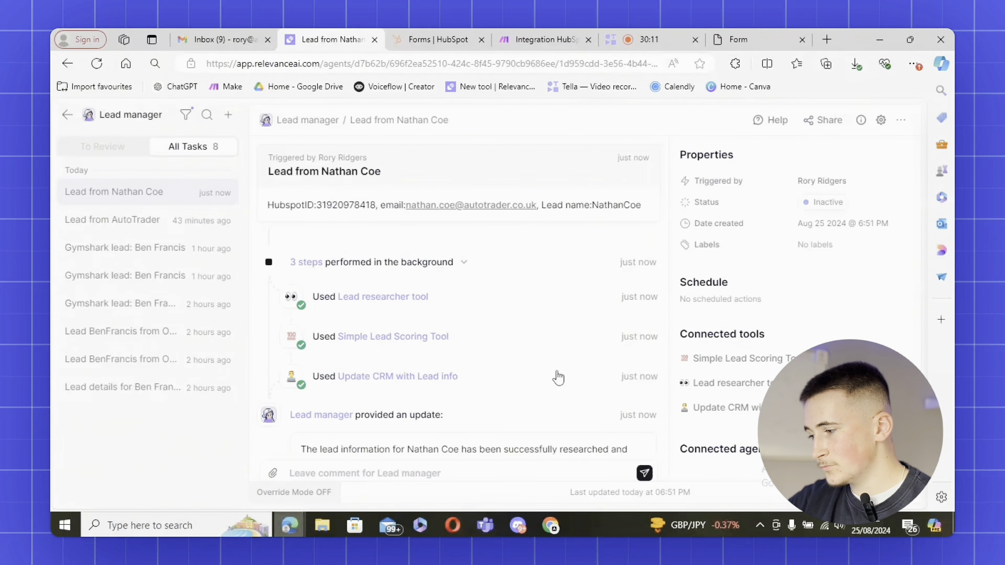
Open the Update CRM with Lead info results and highlight the status 200 output
click(391, 375)
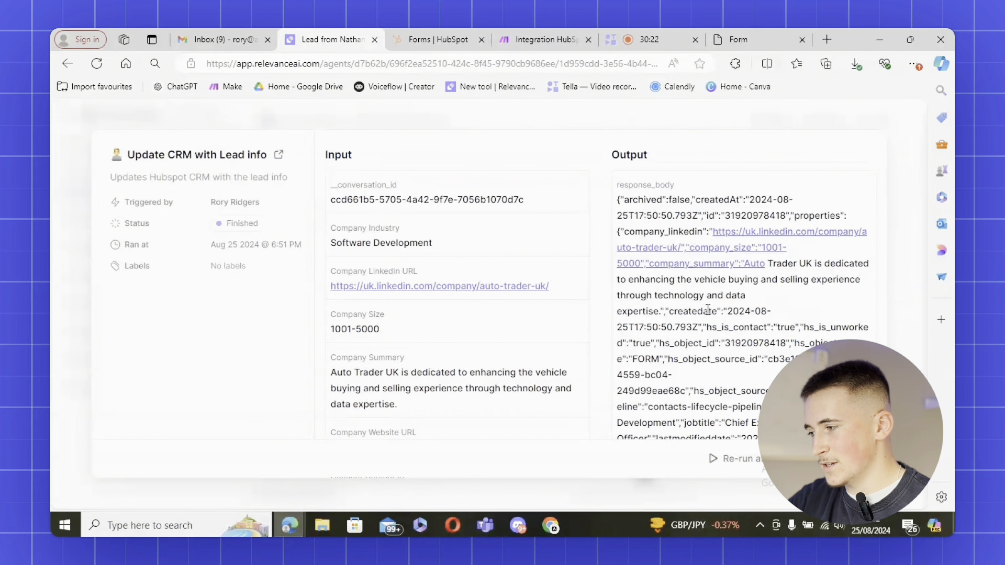
scroll(709, 314, down, 5)
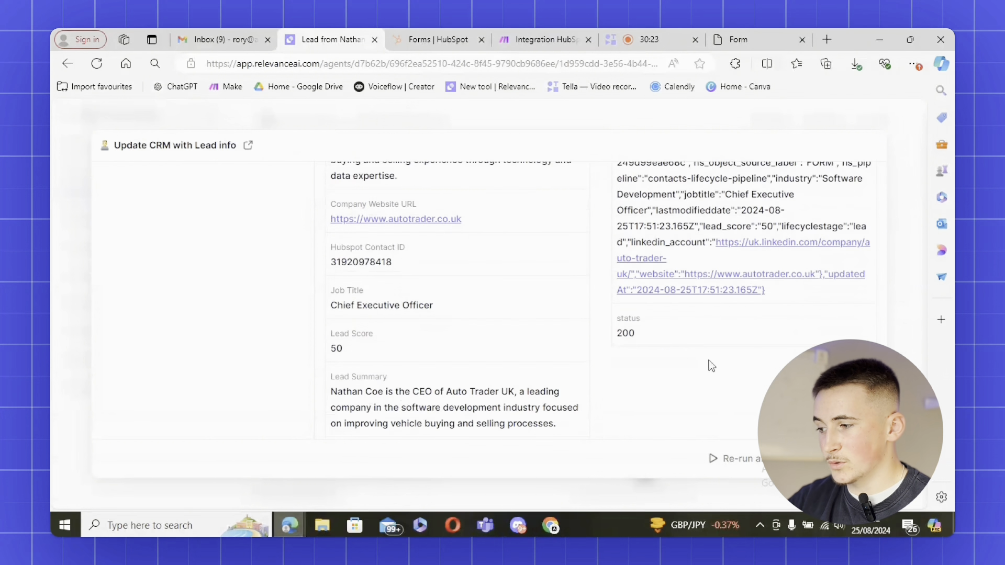
drag(617, 334, 661, 336)
click(692, 366)
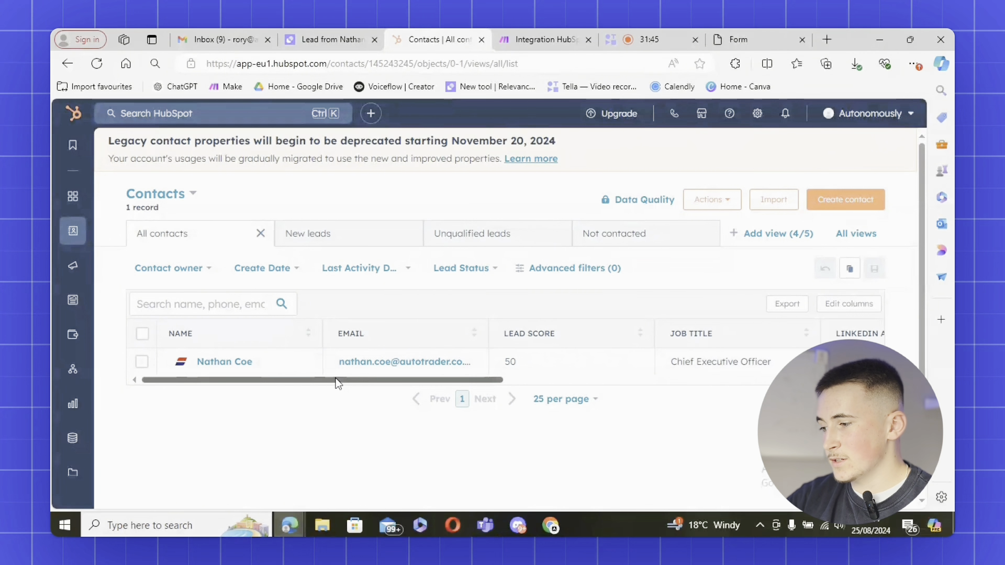
drag(335, 379, 305, 406)
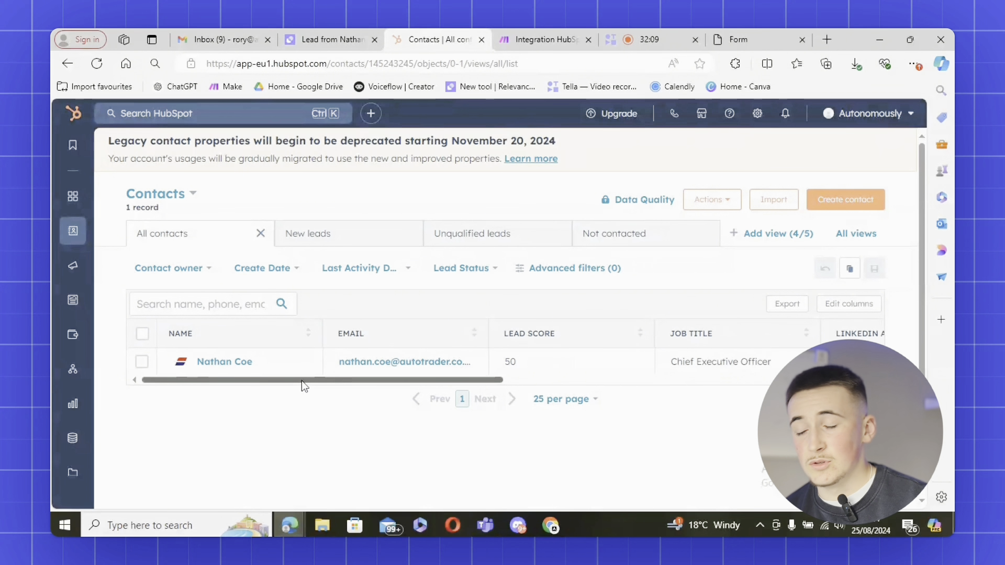
drag(301, 380, 620, 386)
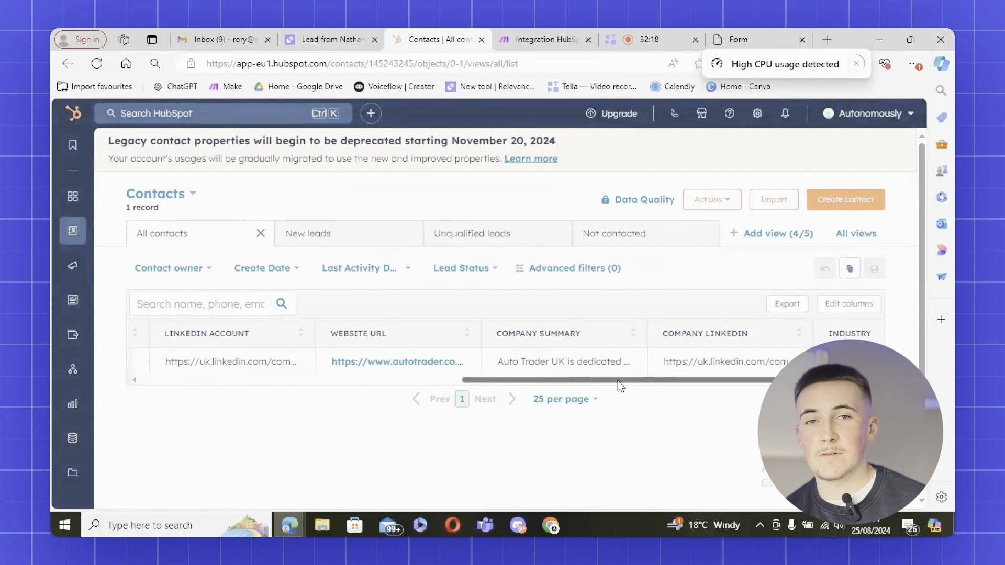